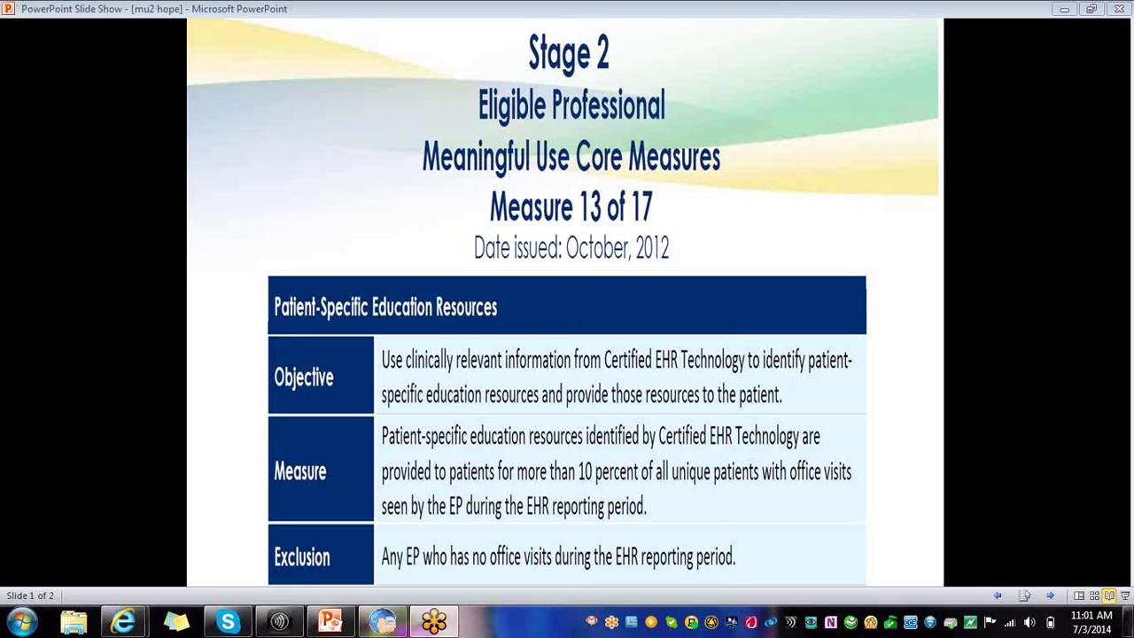
Step: Leave the slide show, switch to NextGen EHR, and open the Patient Education Browser for the current patient
click(1028, 424)
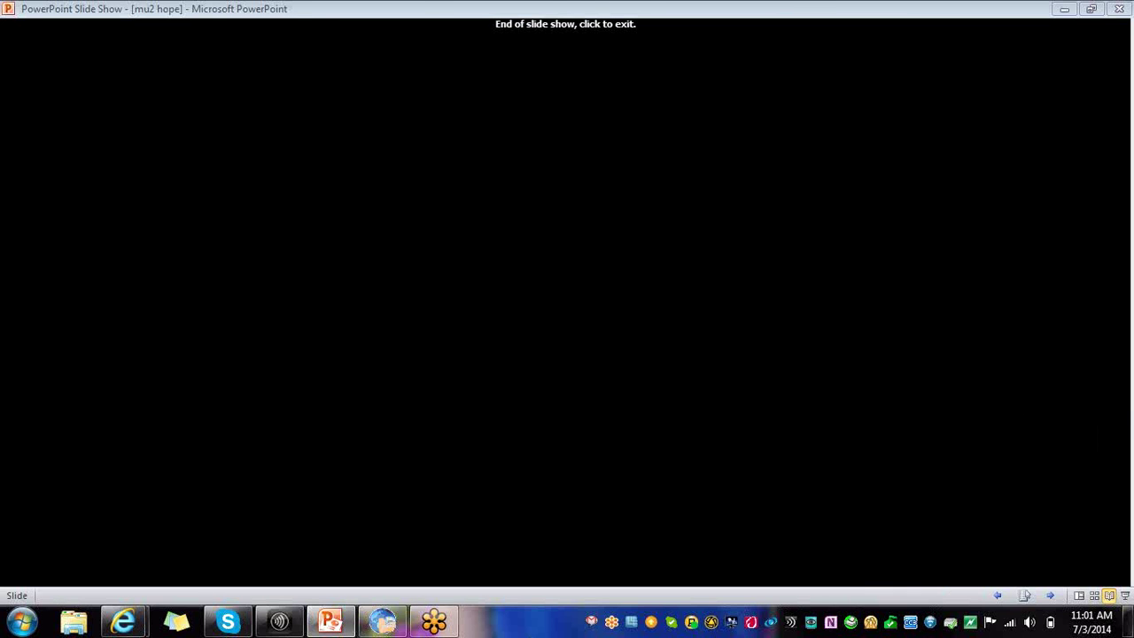
click(388, 622)
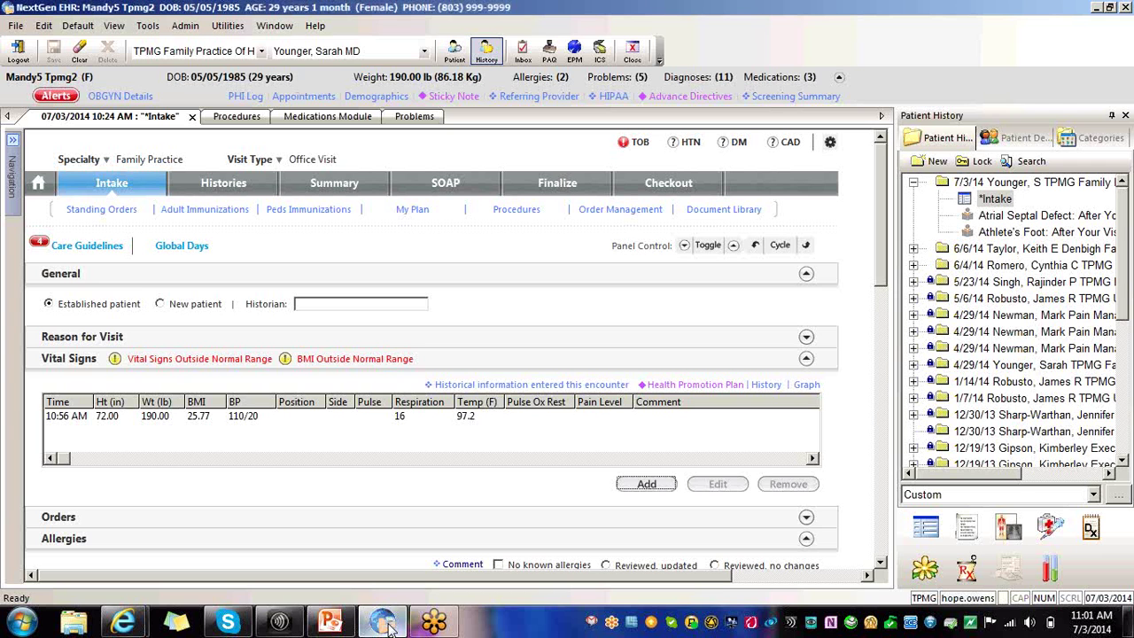
click(15, 26)
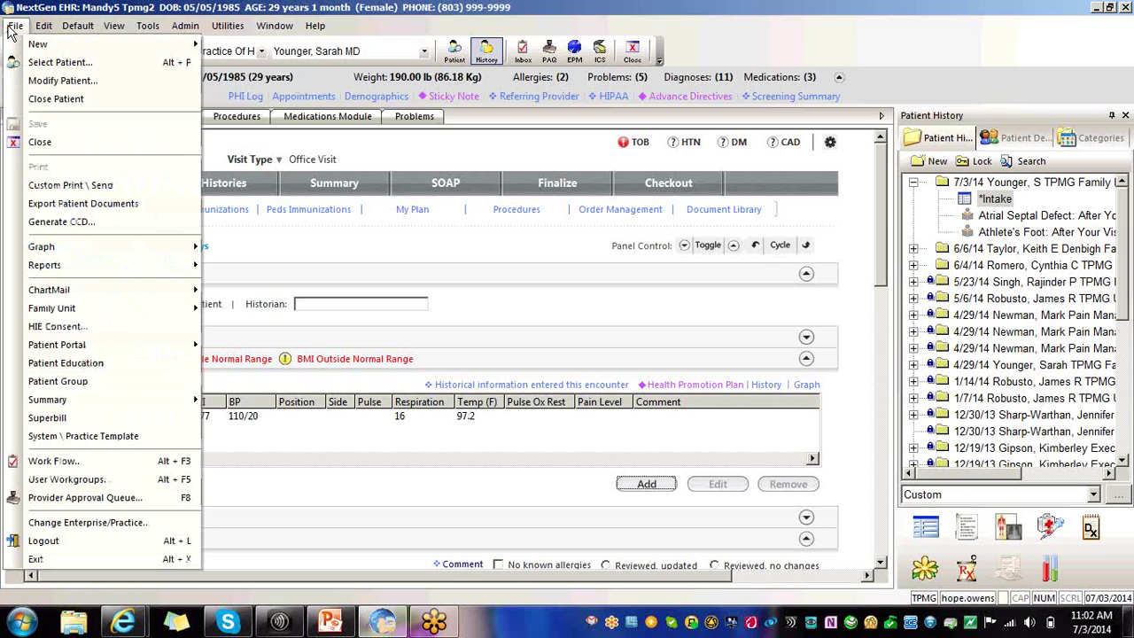
click(48, 363)
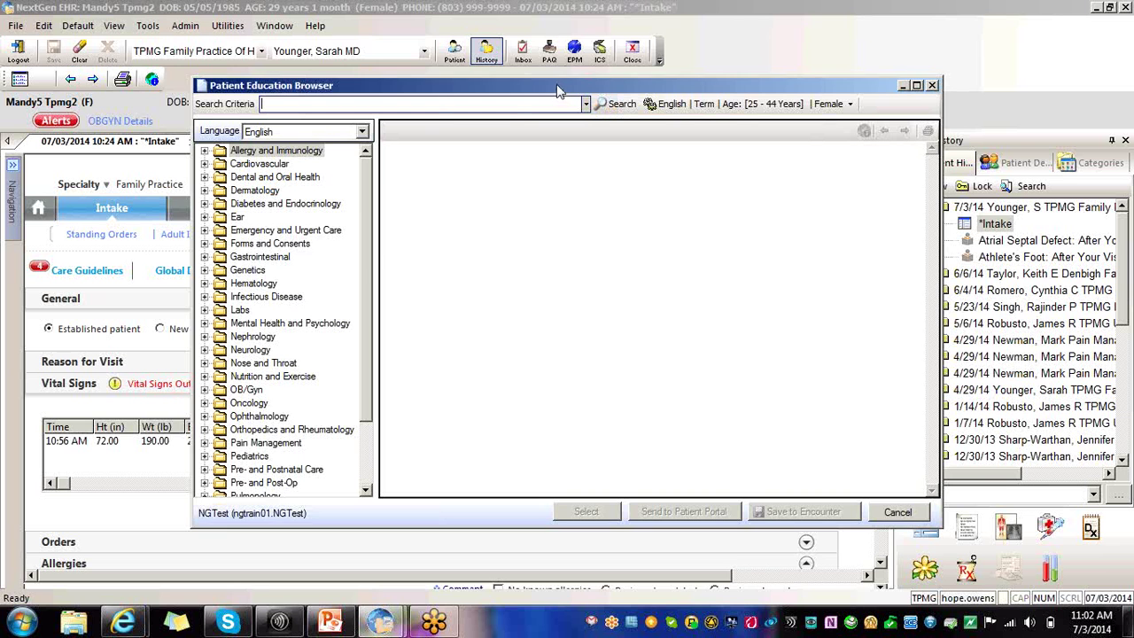
drag(558, 91, 532, 76)
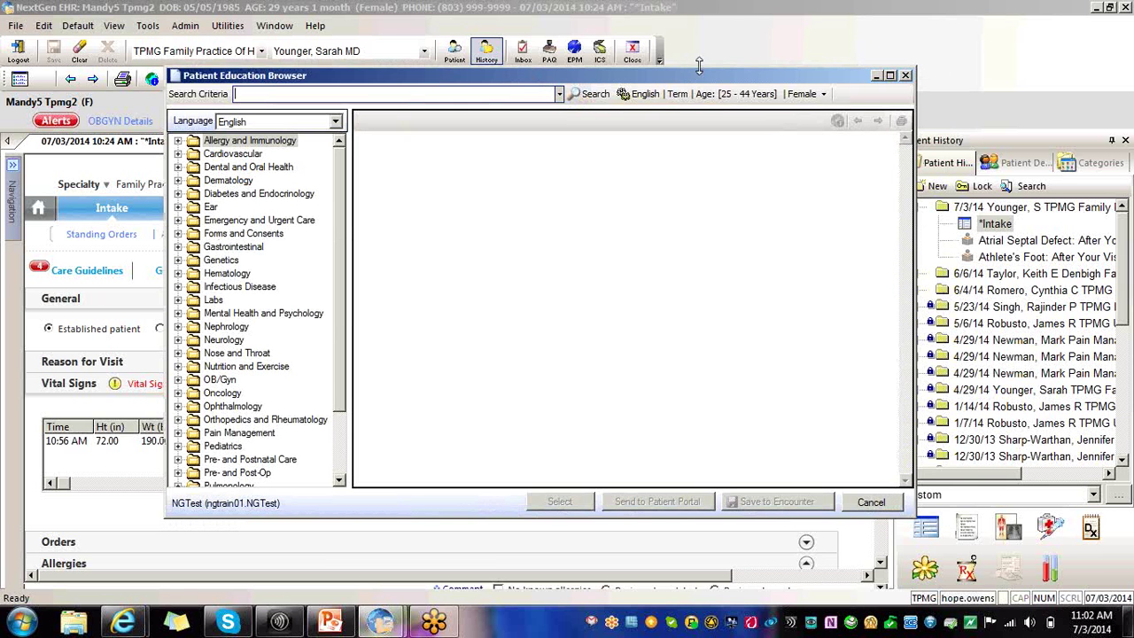
Step: Review the education search filter options for code type, age, gender and language
click(825, 95)
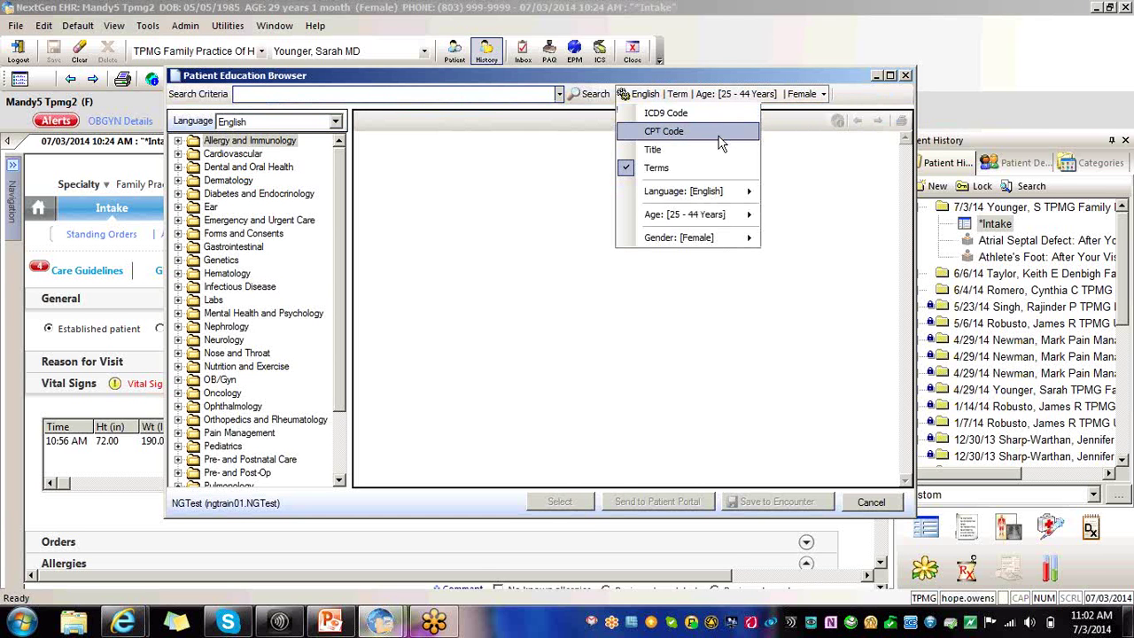
mouse_move(748, 218)
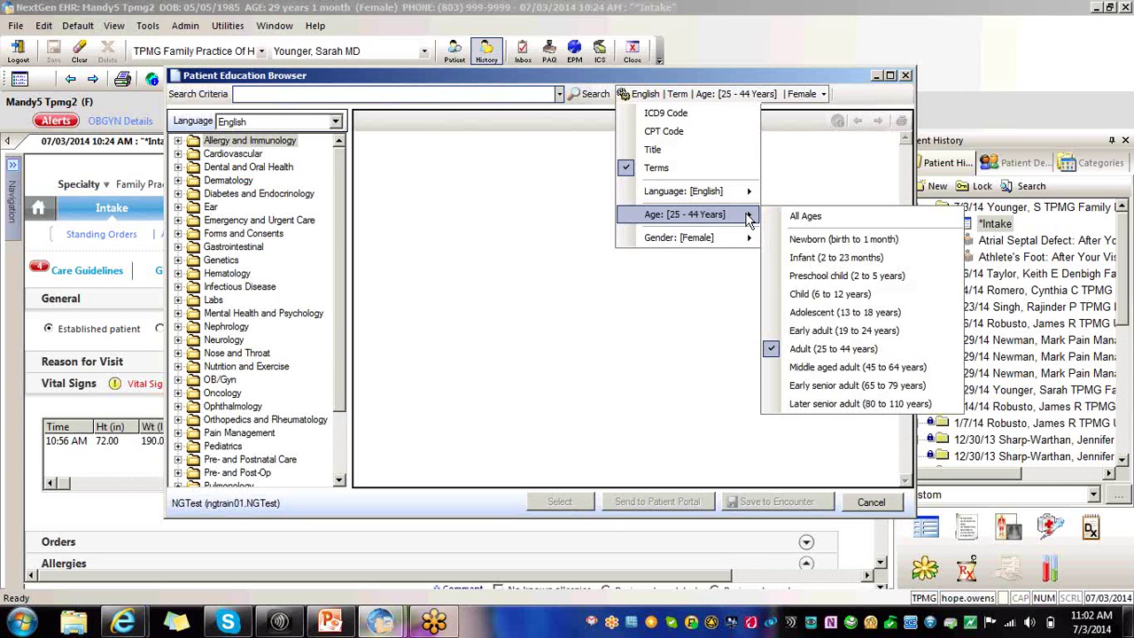
mouse_move(724, 237)
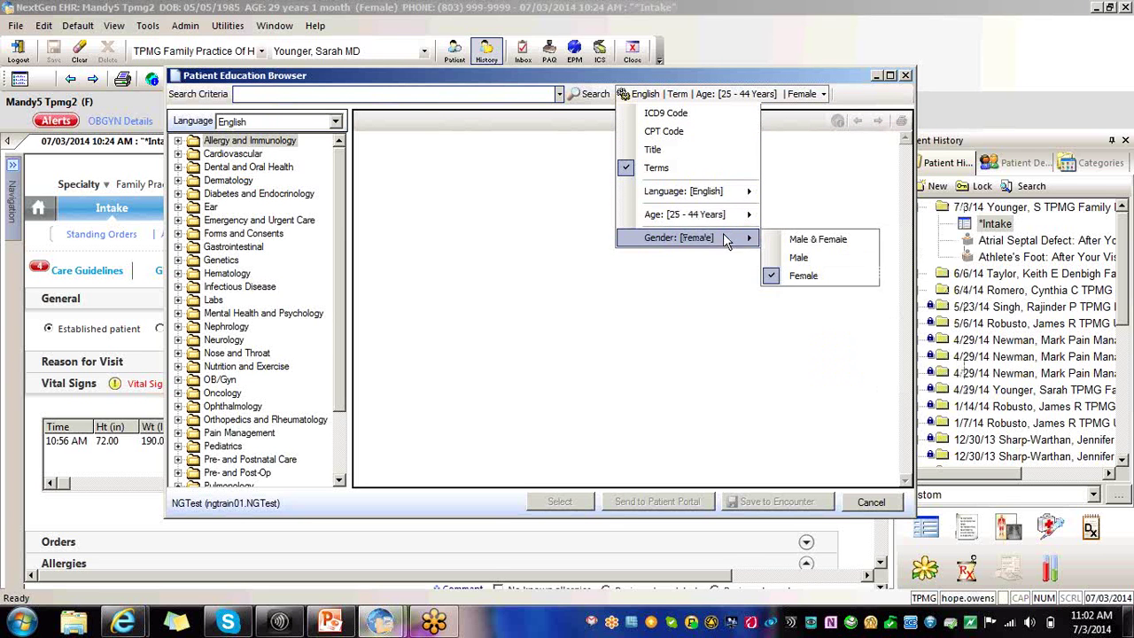
mouse_move(735, 194)
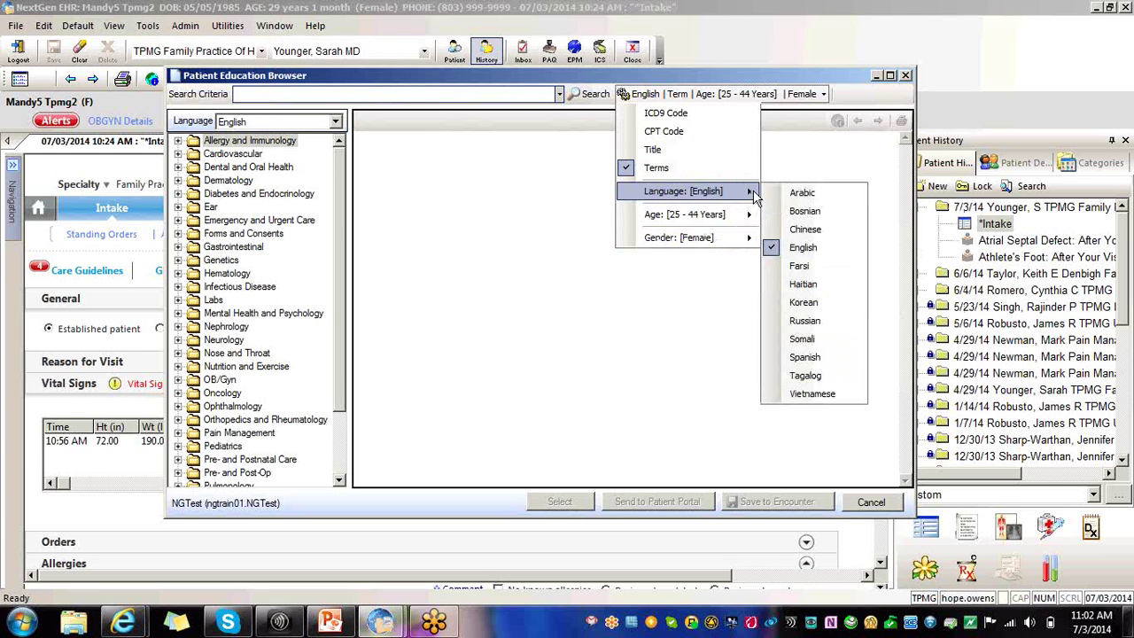
click(512, 177)
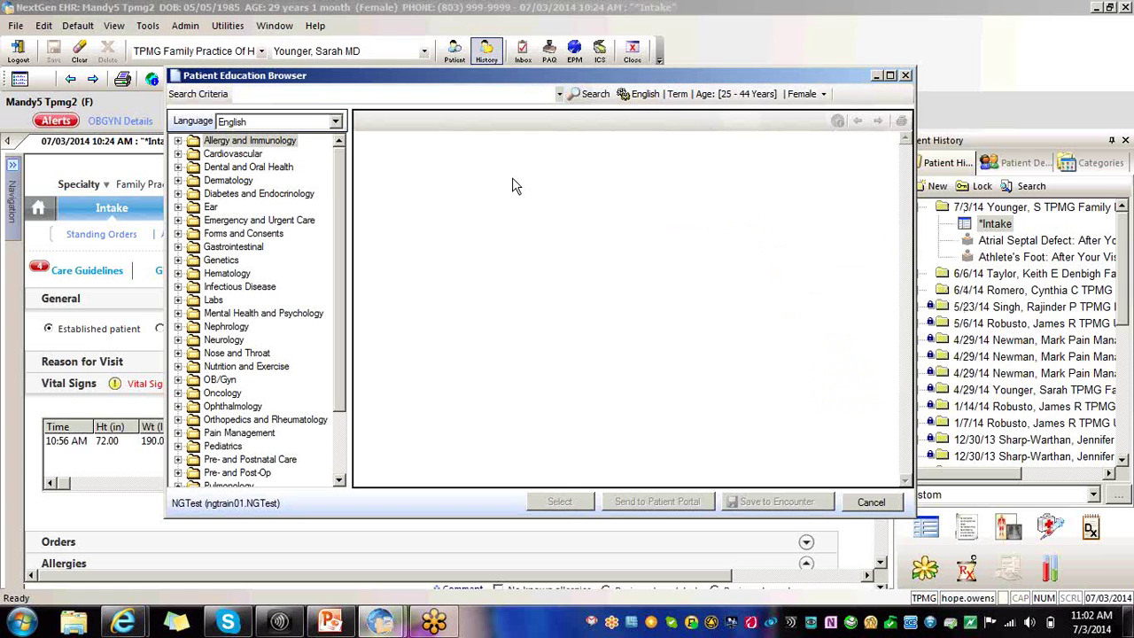
Step: Open "Atrial Septal Defect: After Your Visit" under Cardiovascular, Adult (19 to 44 years), Female, and try to save it to the encounter
click(178, 154)
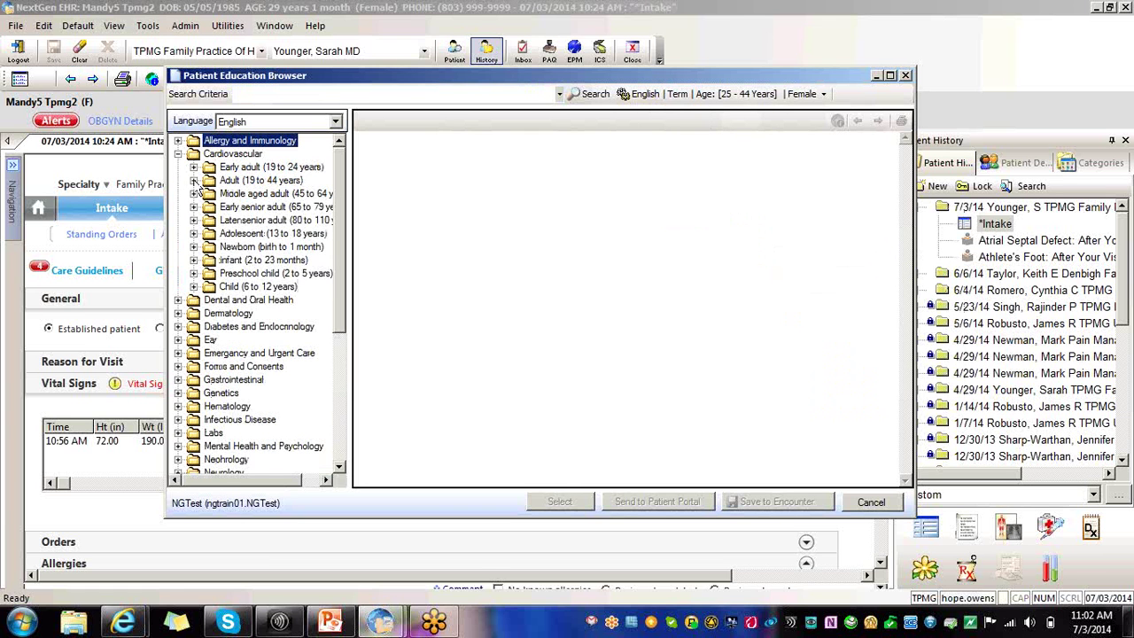
click(194, 180)
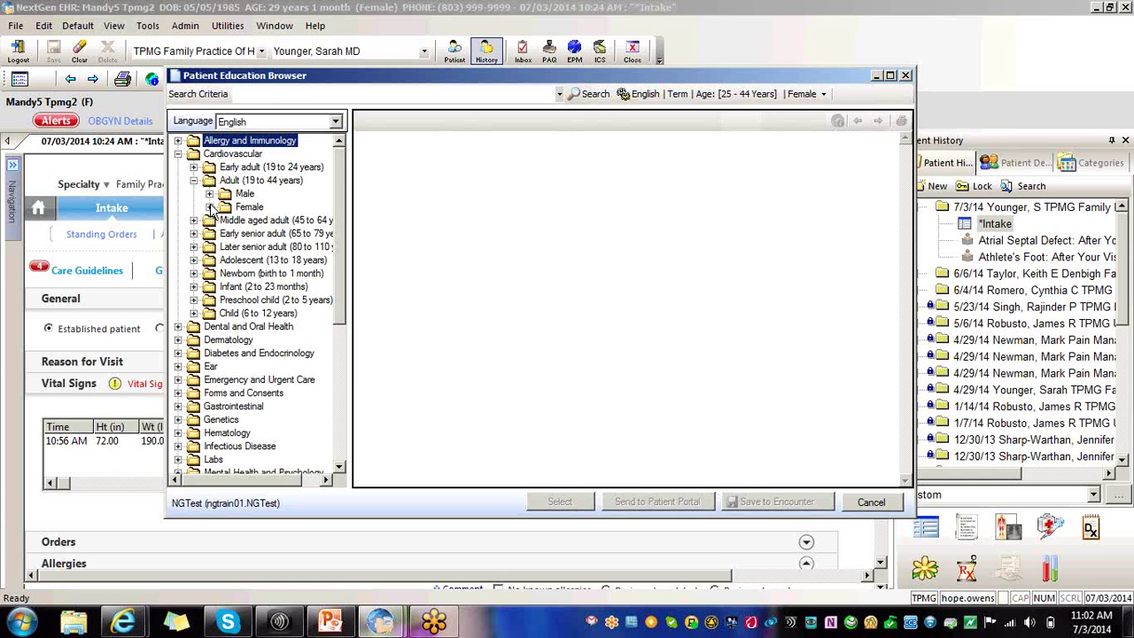
click(210, 207)
click(282, 340)
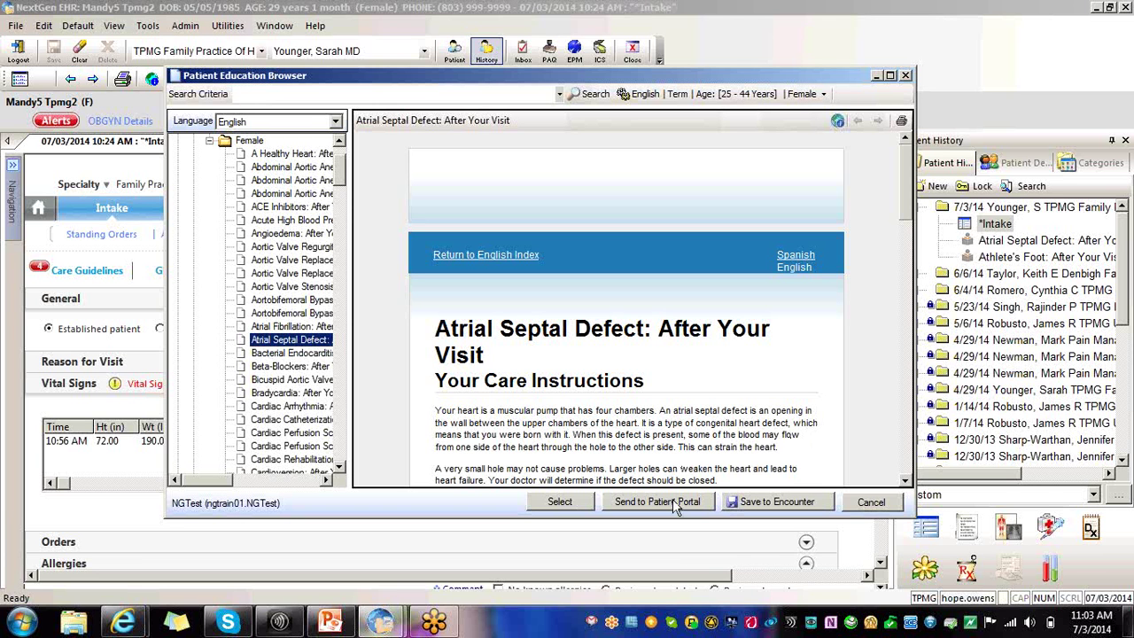
click(755, 503)
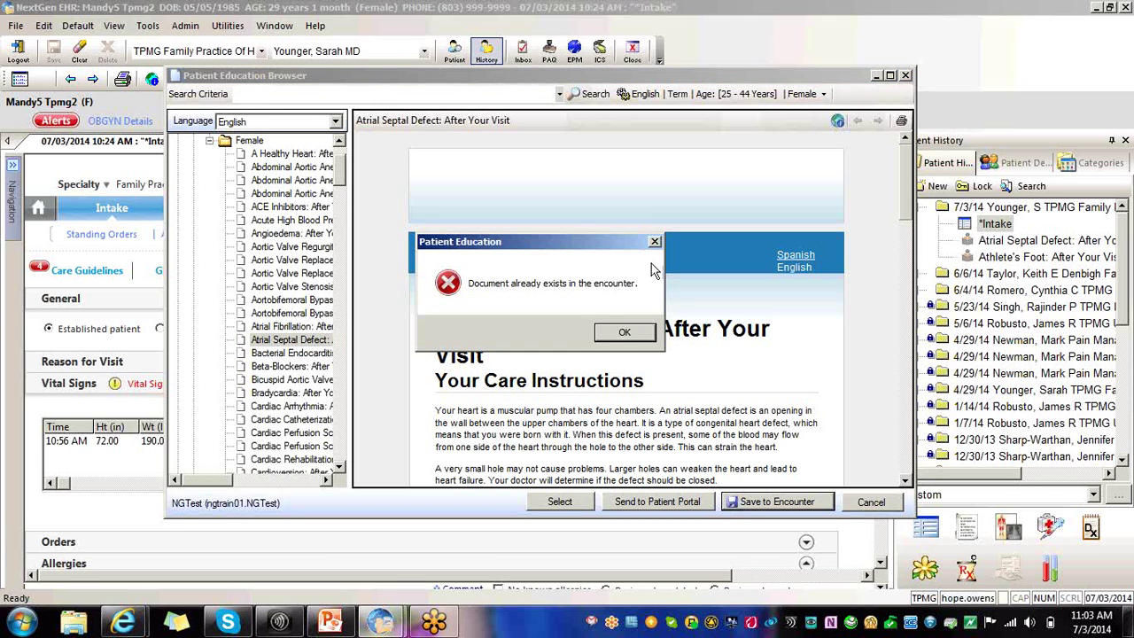
click(638, 334)
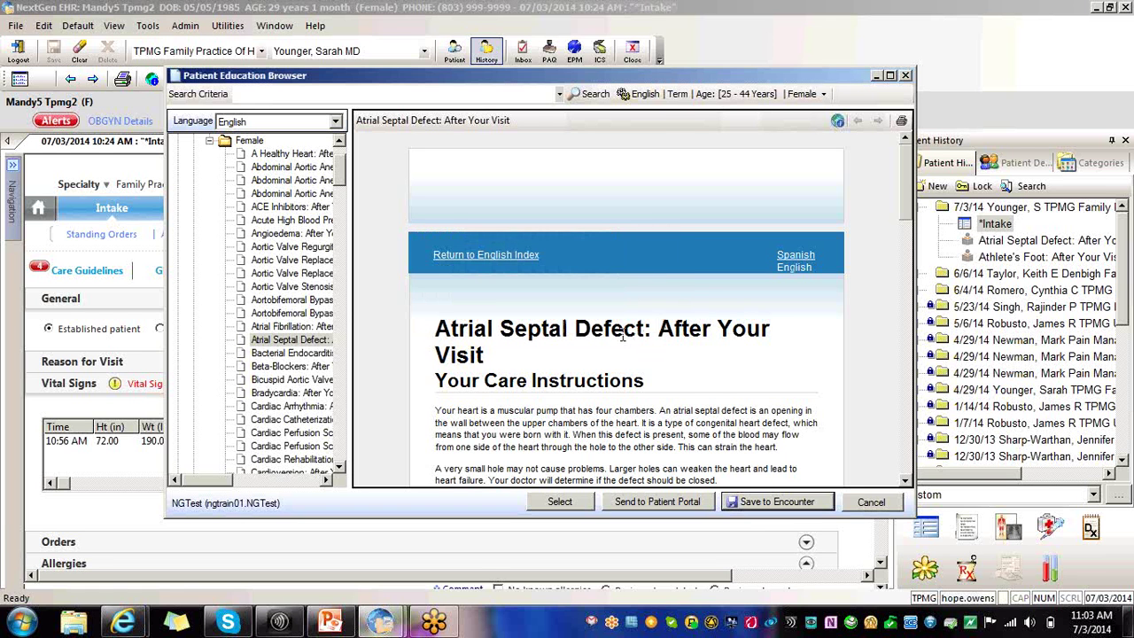
Step: Save the "Aortobifemoral Bypass: Before Your Surgery" handout to the encounter under its suggested name and close the document
click(253, 300)
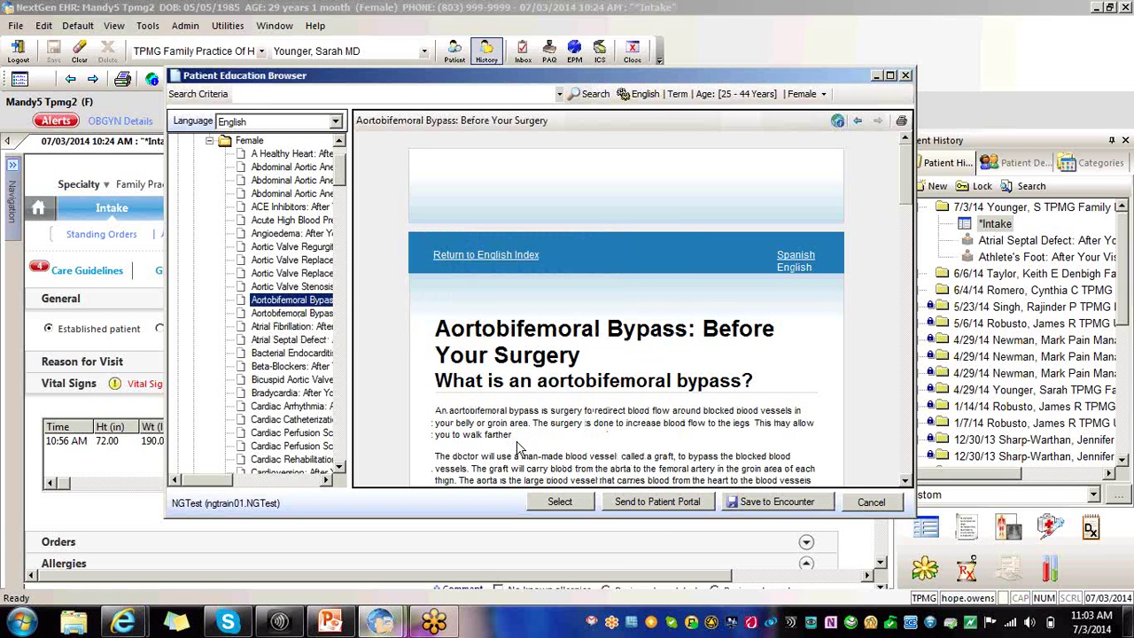
click(772, 502)
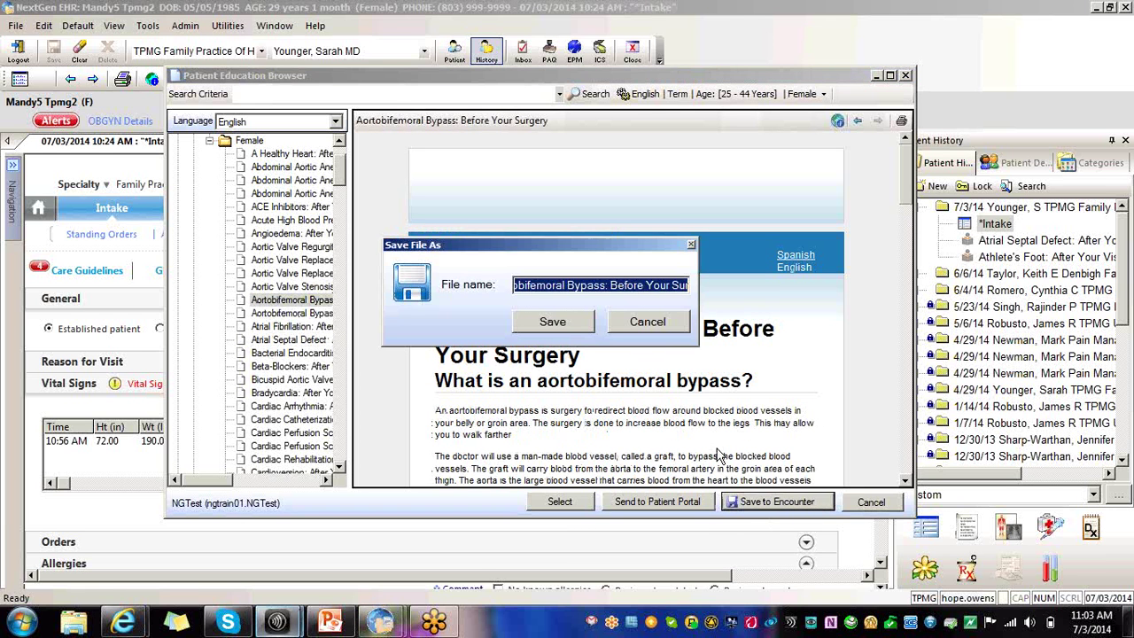
click(540, 322)
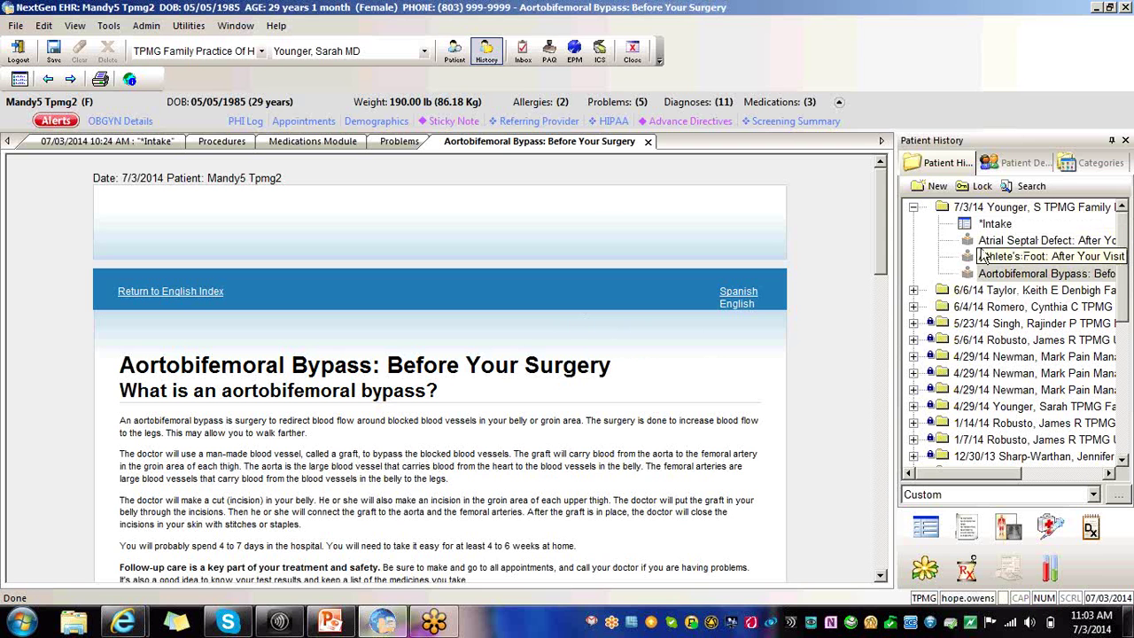
click(647, 141)
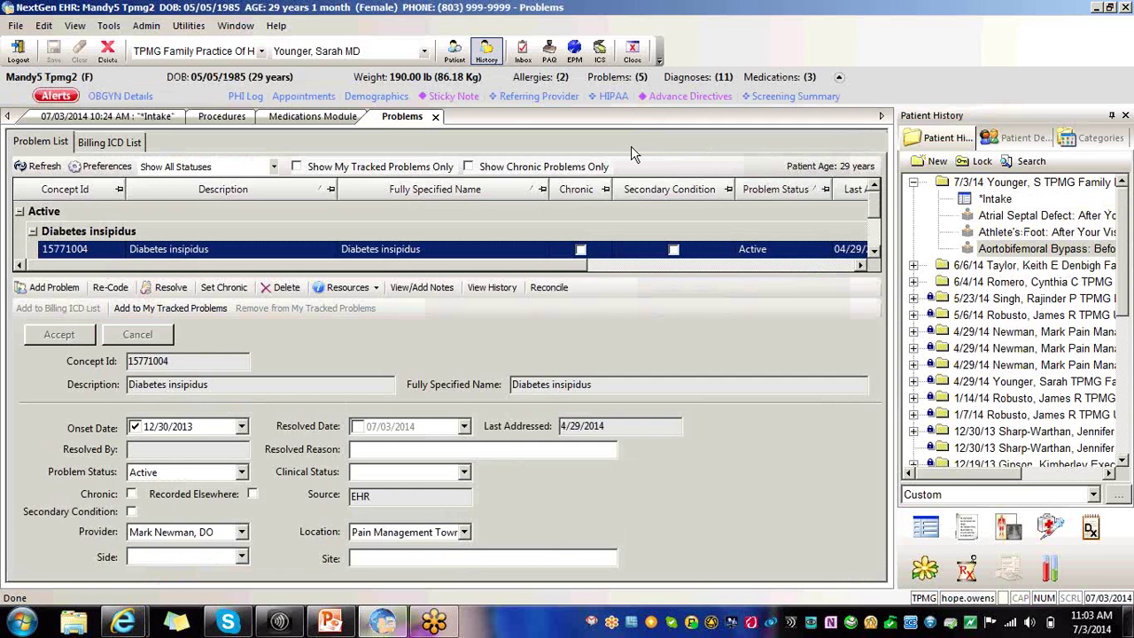
Step: Reopen the Patient Education Browser from the Intake template and open "Ehrlichiosis: After Your Visit" under Infectious Disease, Adult (19 to 44 years), Female
click(164, 119)
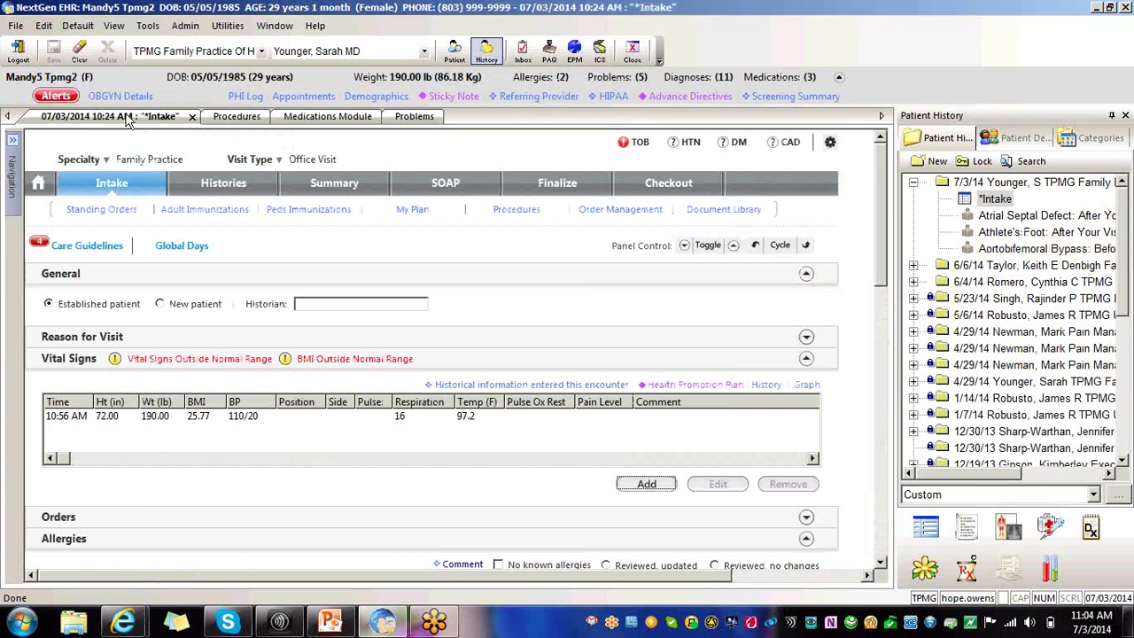
click(16, 26)
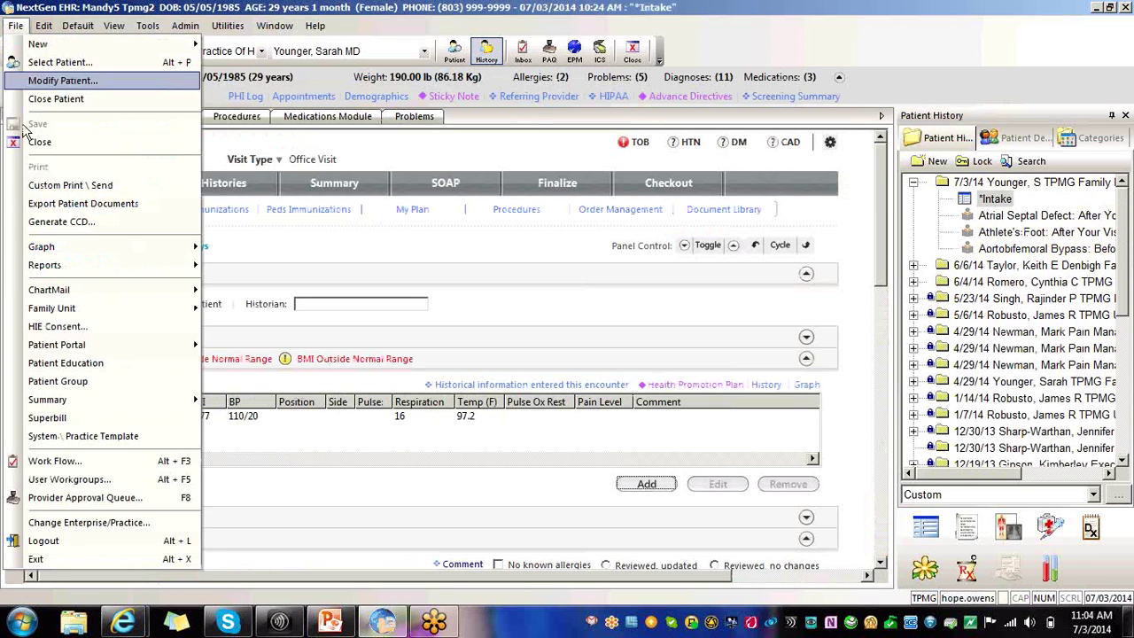
click(49, 364)
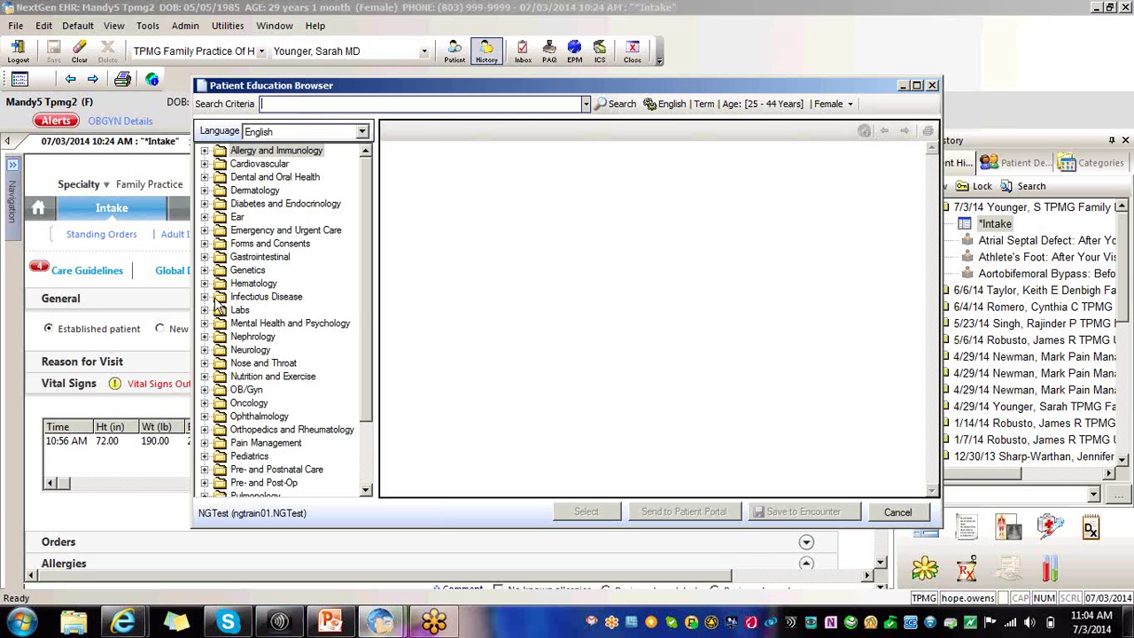
click(206, 297)
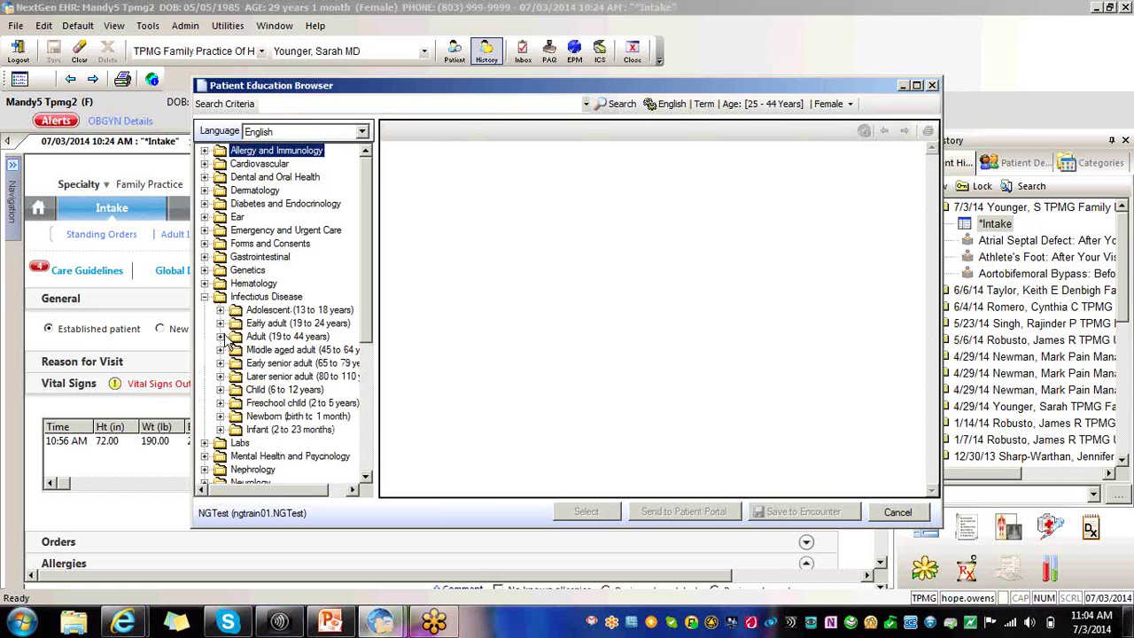
click(220, 337)
click(236, 363)
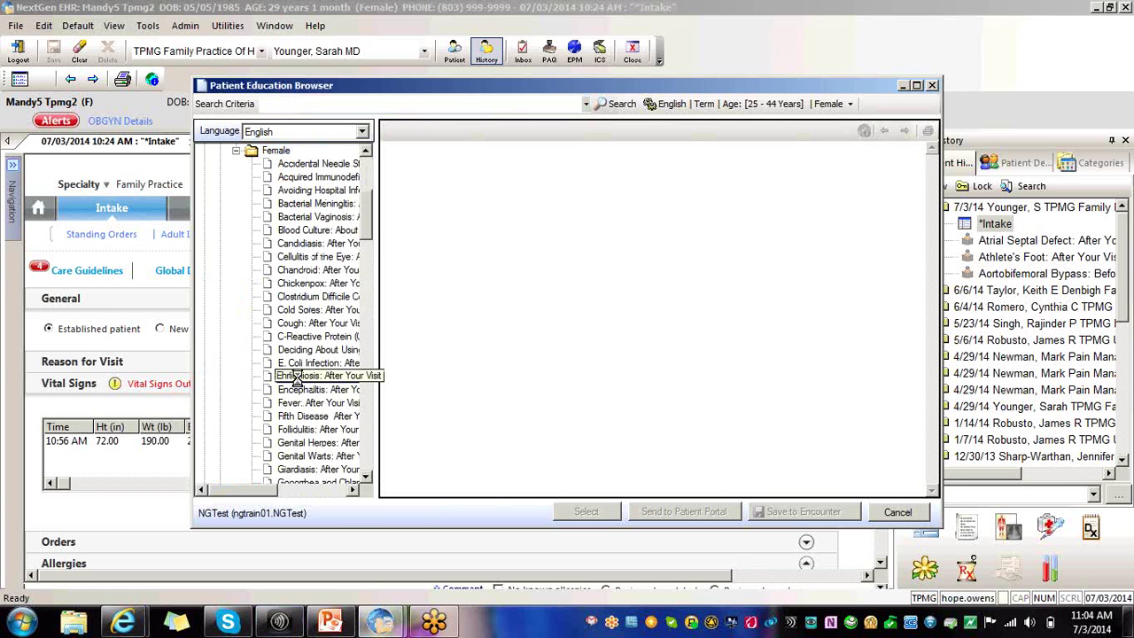
click(297, 377)
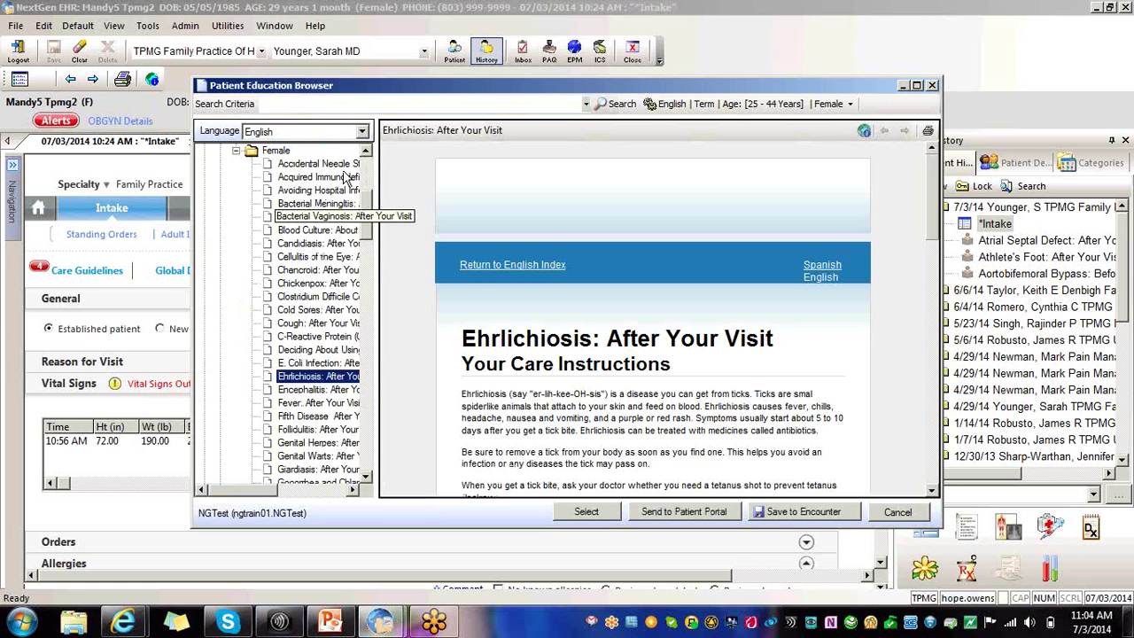
Step: Try to send the handout to the patient portal, saving it as "Ehrlichiosis: After Your Visit", and close the document
click(693, 512)
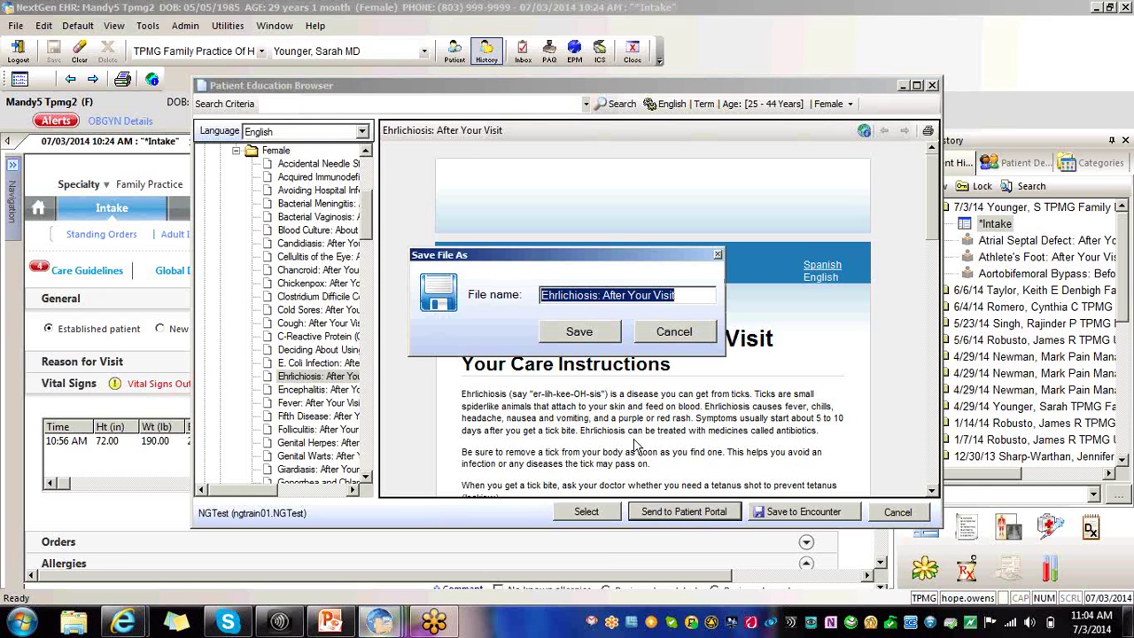
click(591, 333)
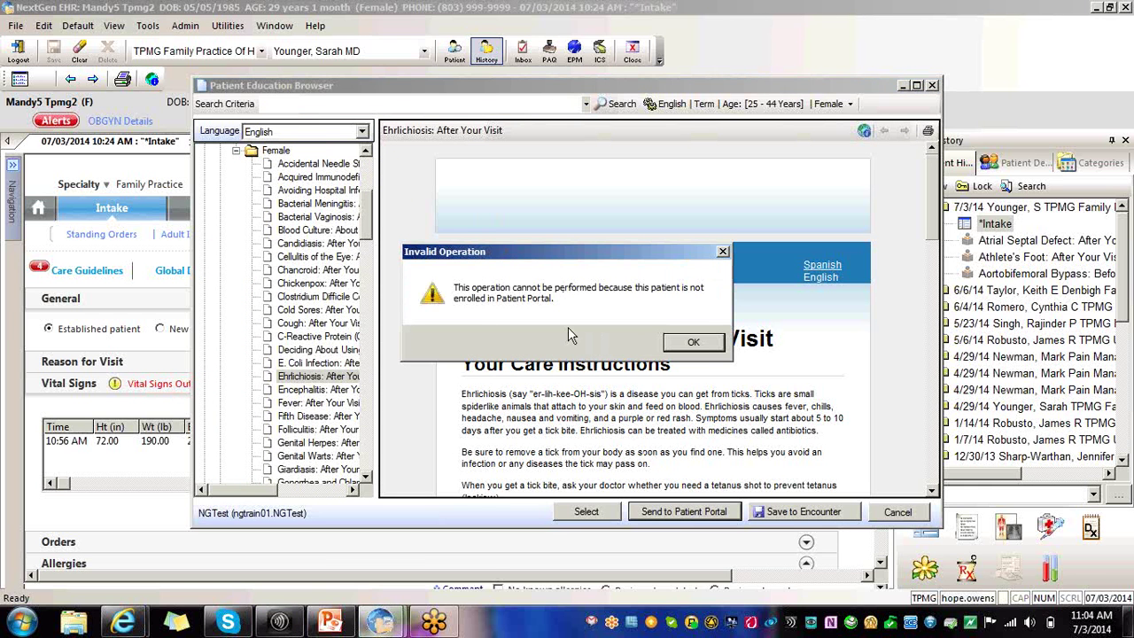
click(696, 345)
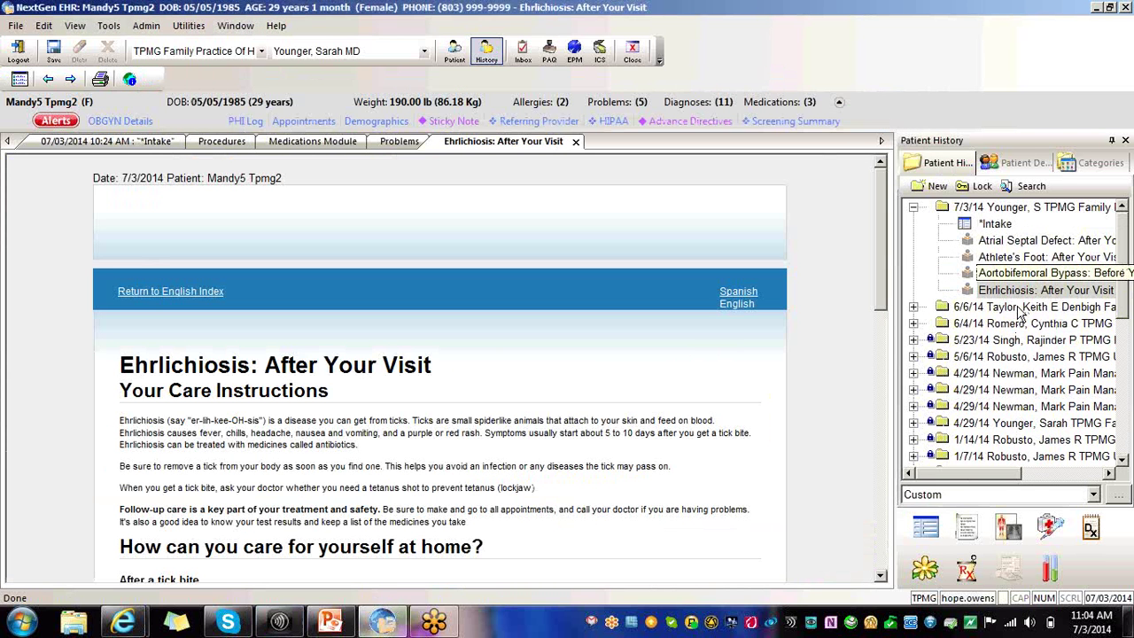
click(575, 141)
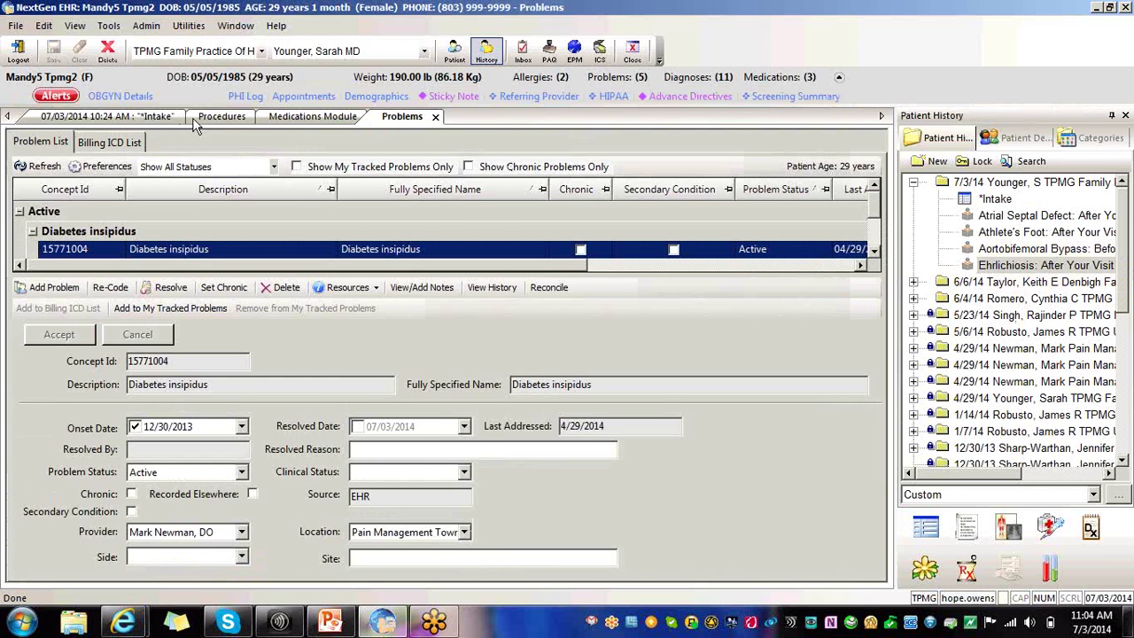
Step: Return to the Intake template and open the Health Promotion Plan from the Vital Signs section
click(166, 123)
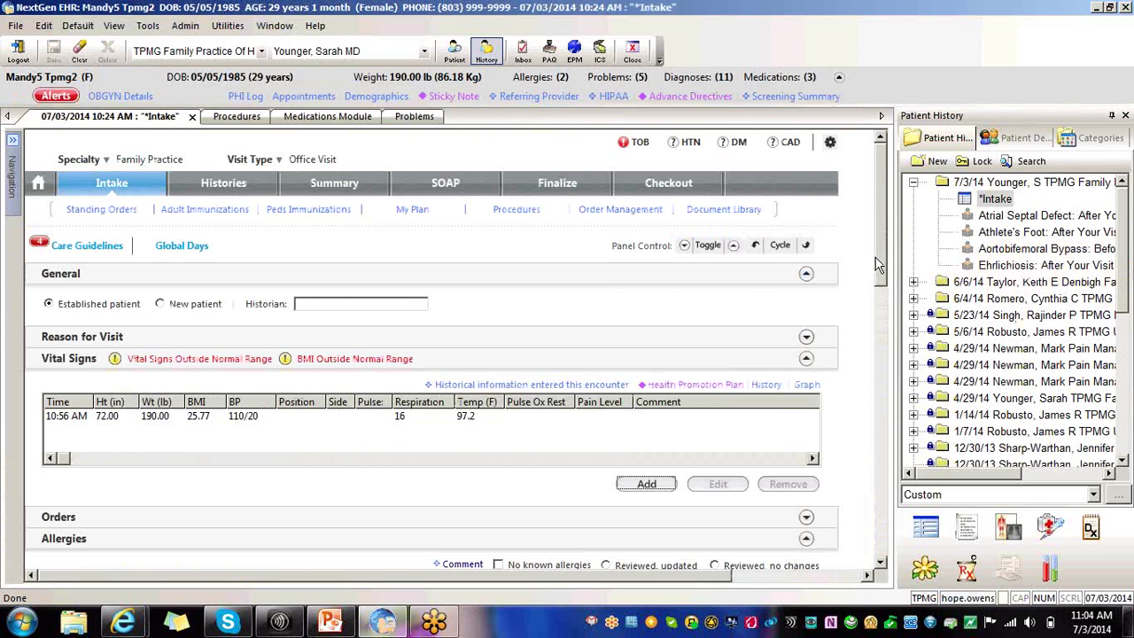
scroll(881, 263, down, 1)
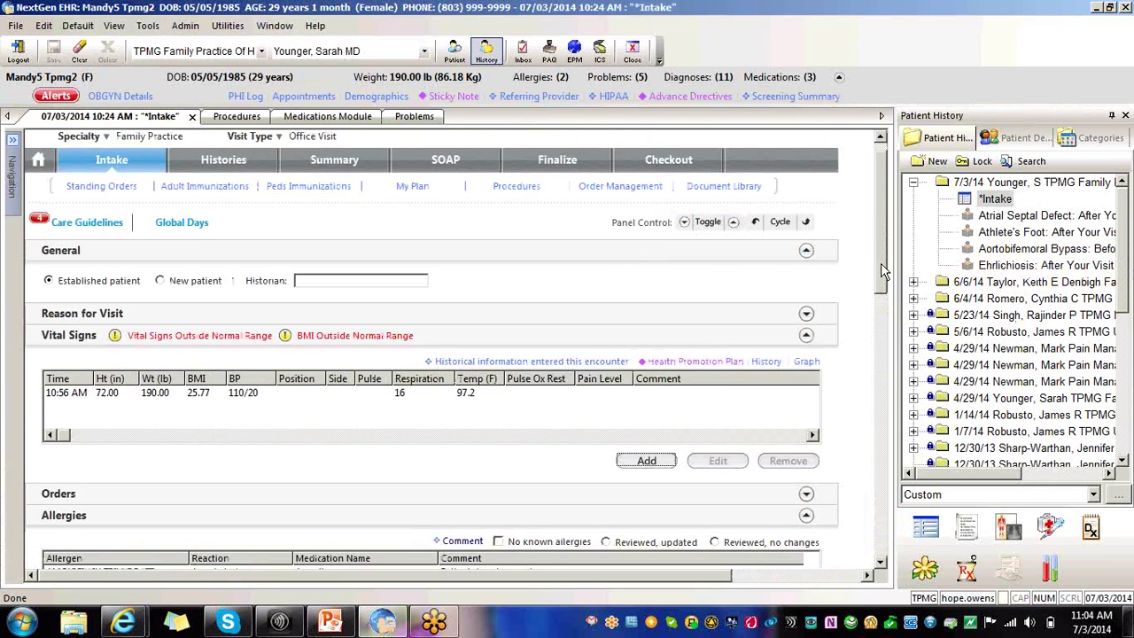
click(689, 358)
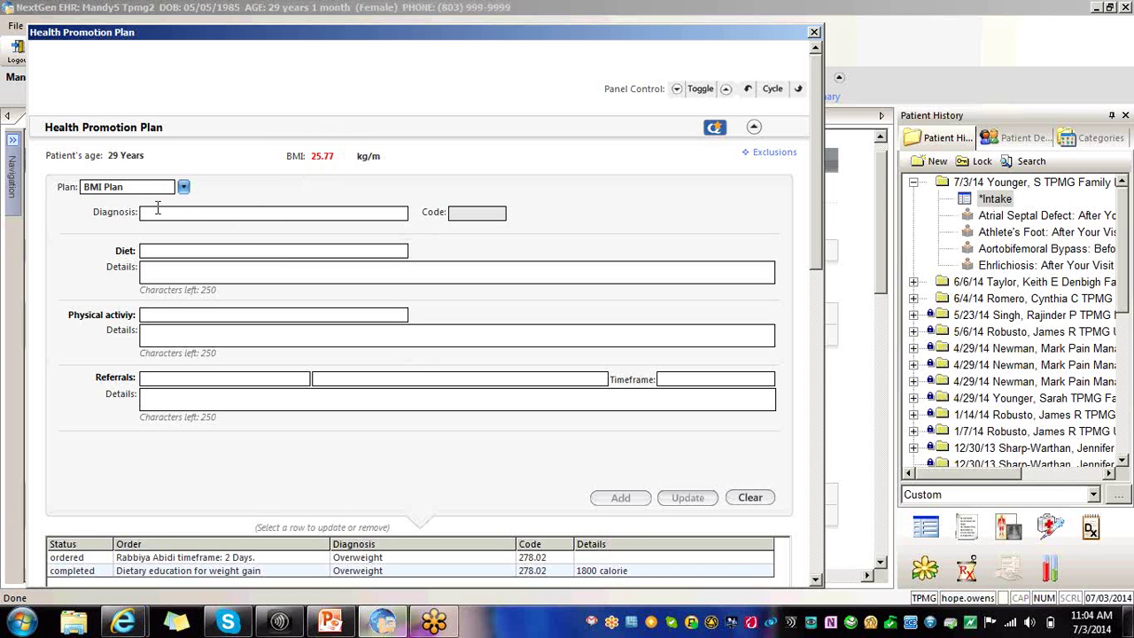
Step: Check the available plan types while keeping BMI Plan, and choose Overweight, 278.02, from the BMI category as the plan's diagnosis
click(183, 188)
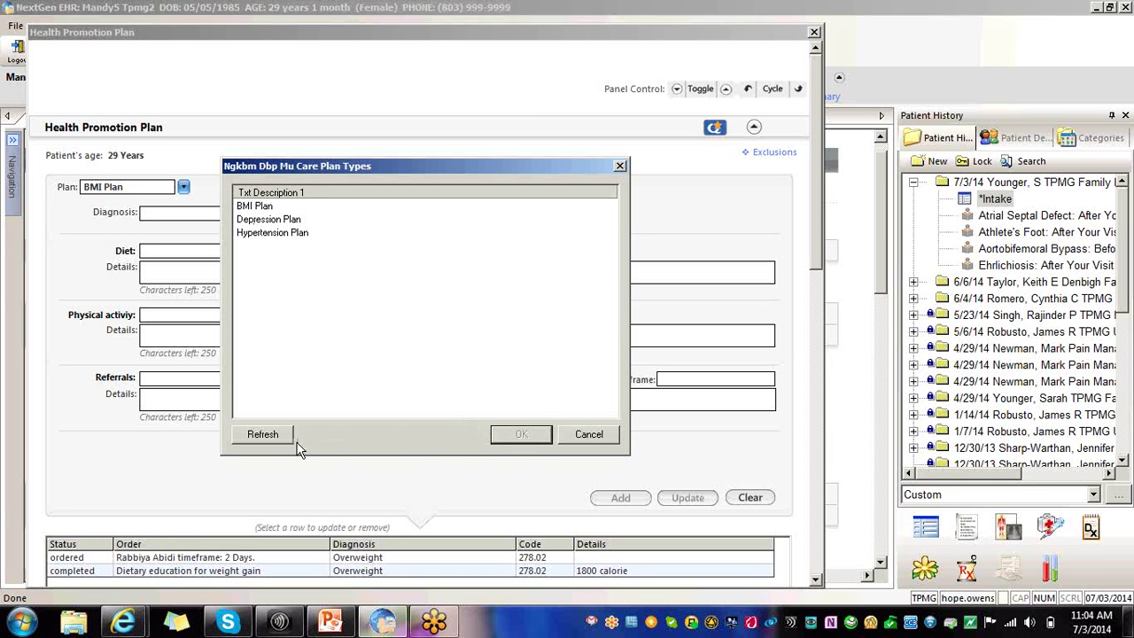
click(586, 436)
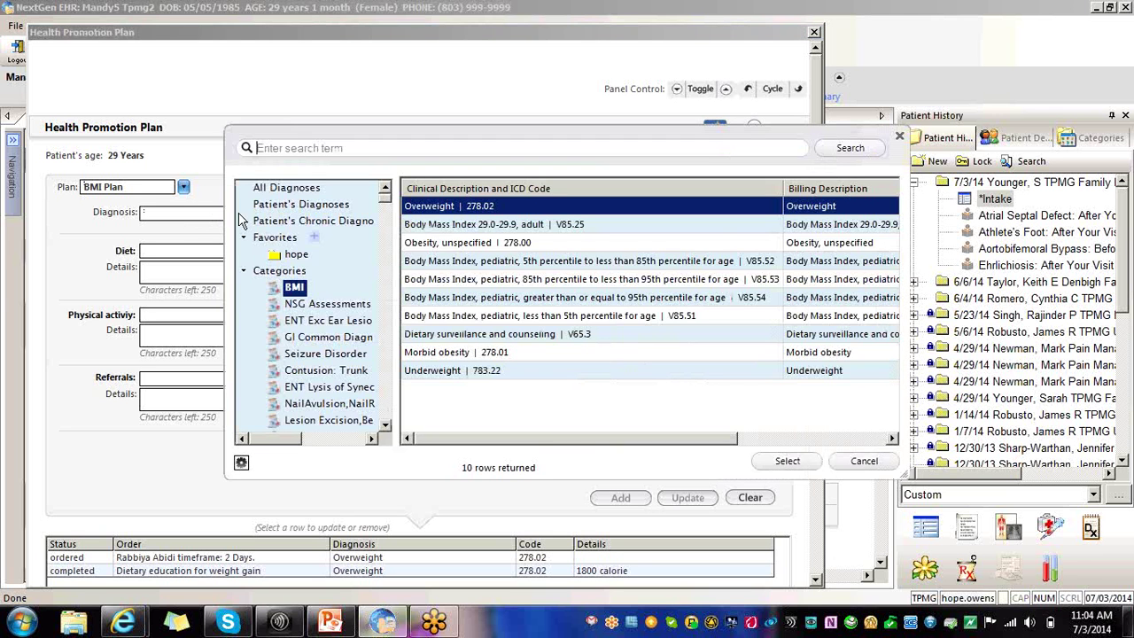
click(793, 462)
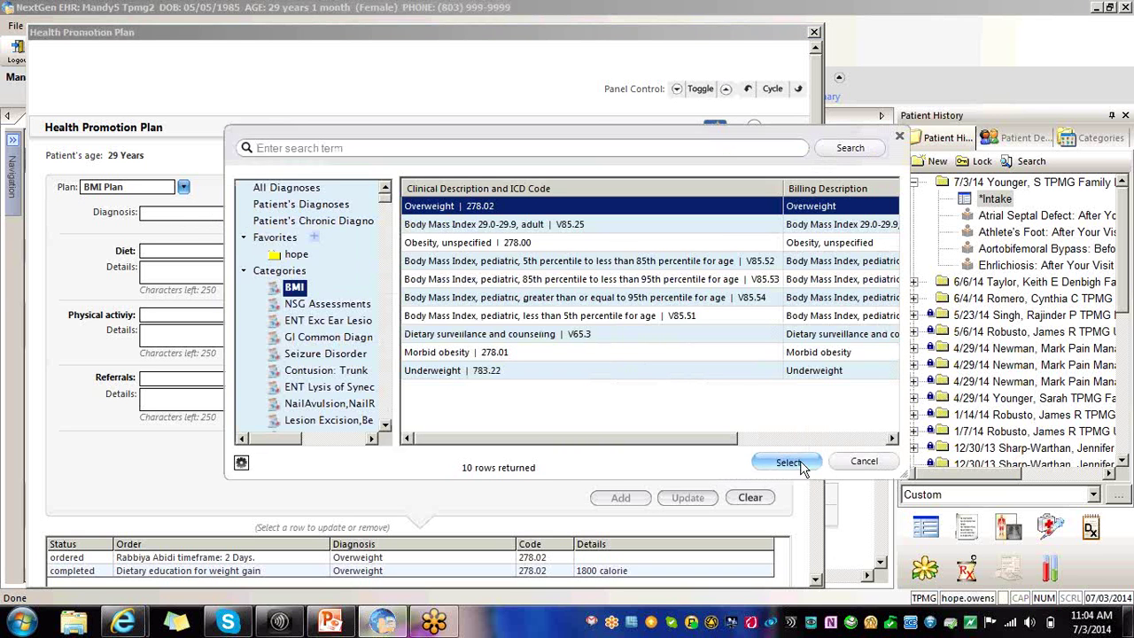
Step: Set the BMI Plan's diet to Nutrition therapy with 1800 calorie as the diet details
click(232, 251)
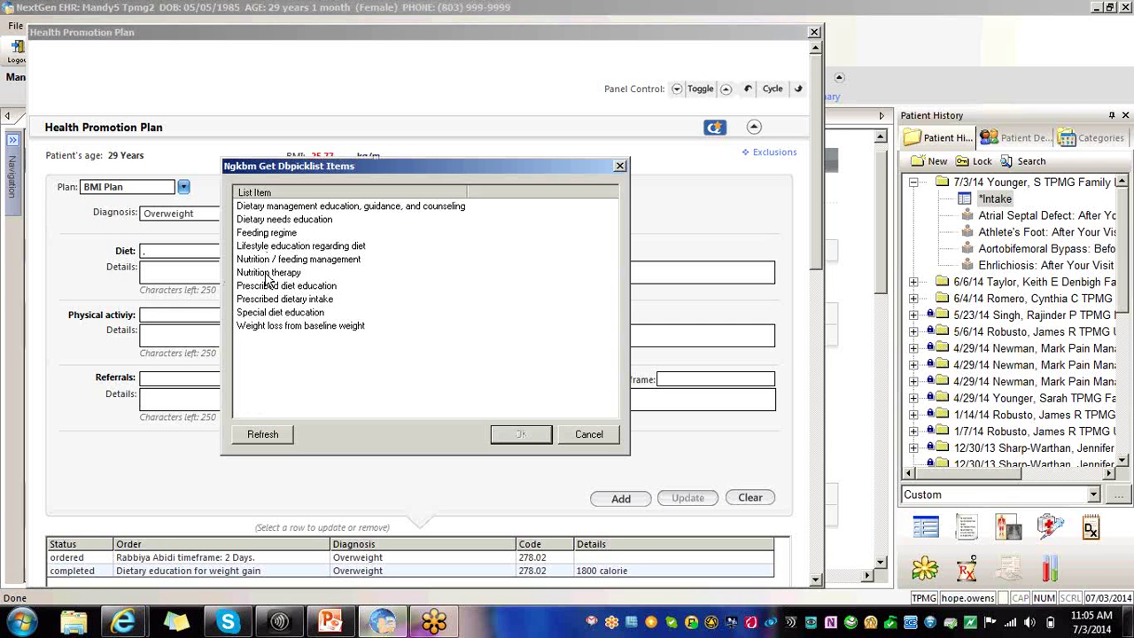
click(266, 274)
click(517, 433)
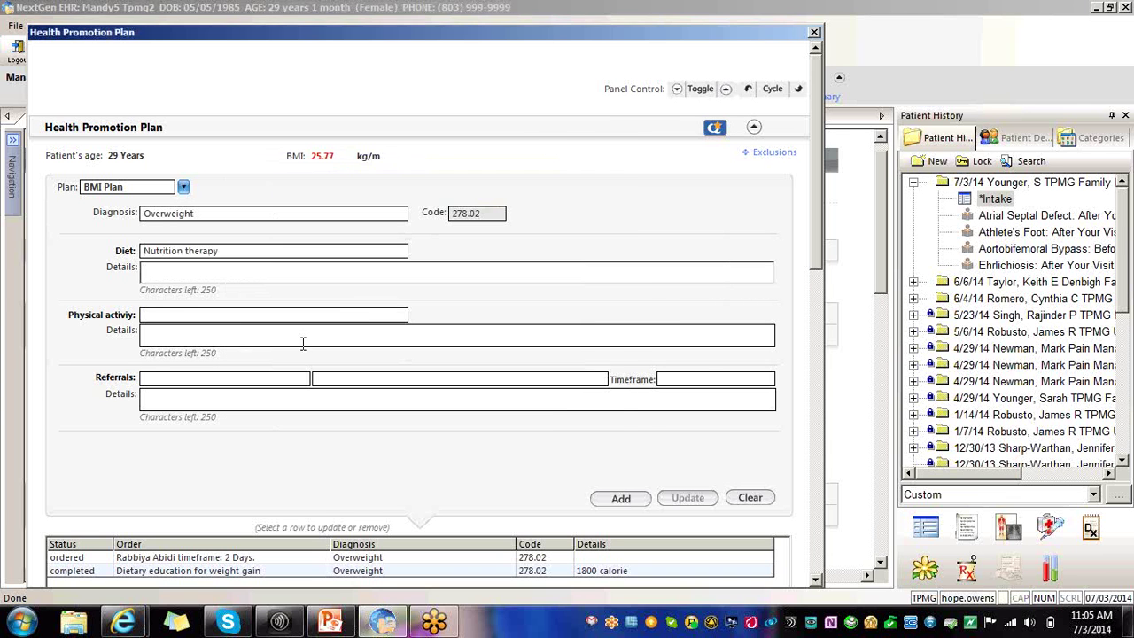
click(216, 275)
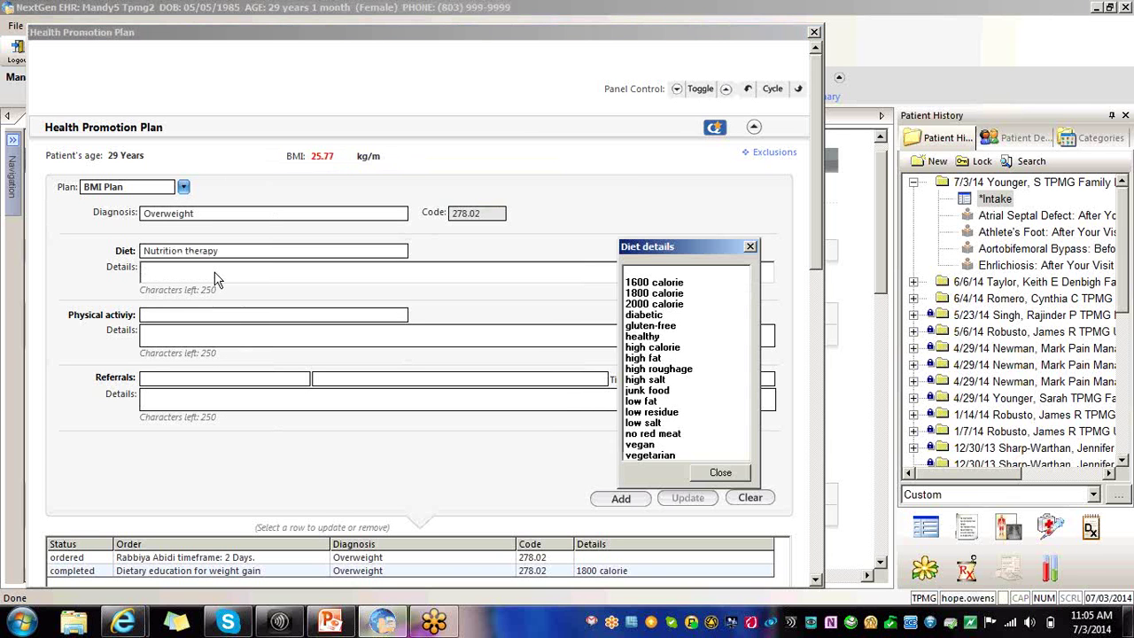
click(635, 294)
click(719, 473)
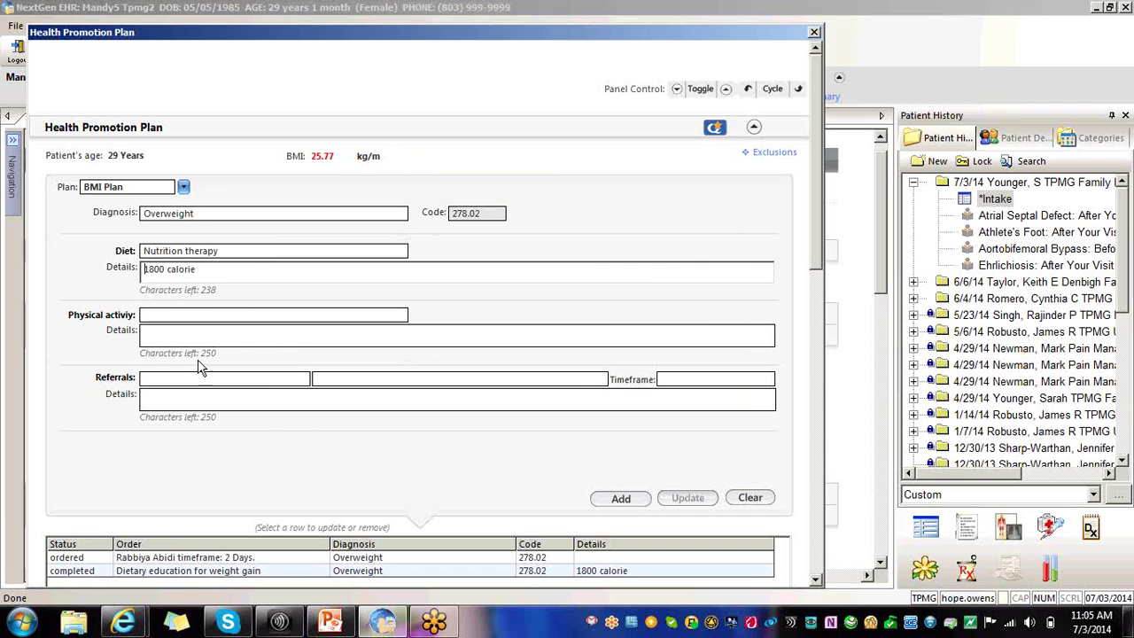
Step: Set the plan's physical activity to "Exercise promotion: strength training"
click(166, 315)
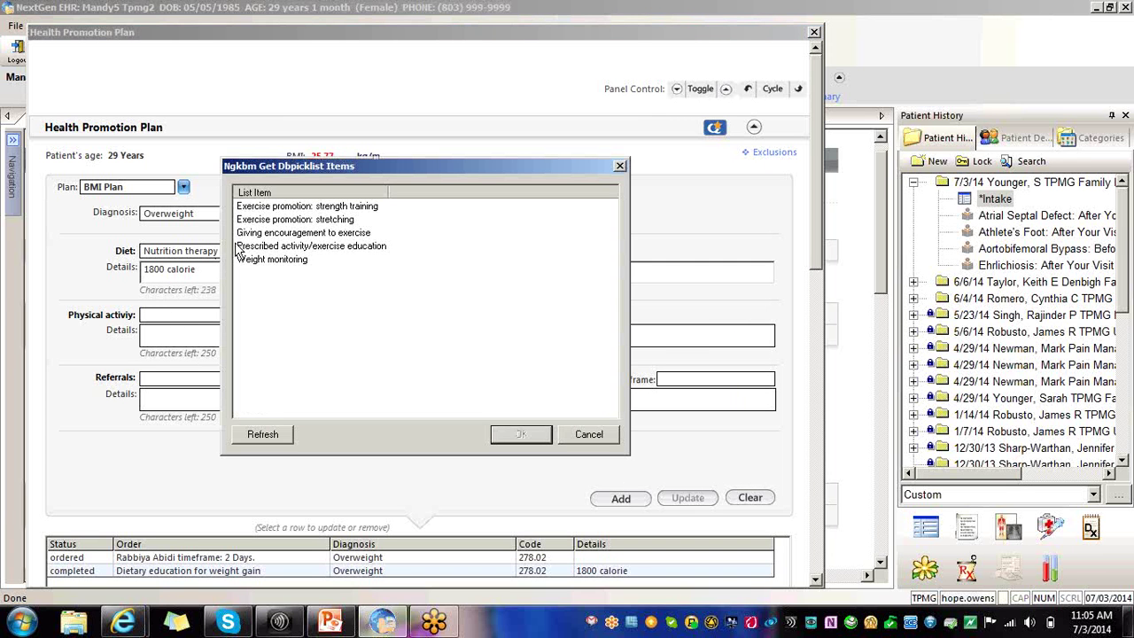
click(263, 210)
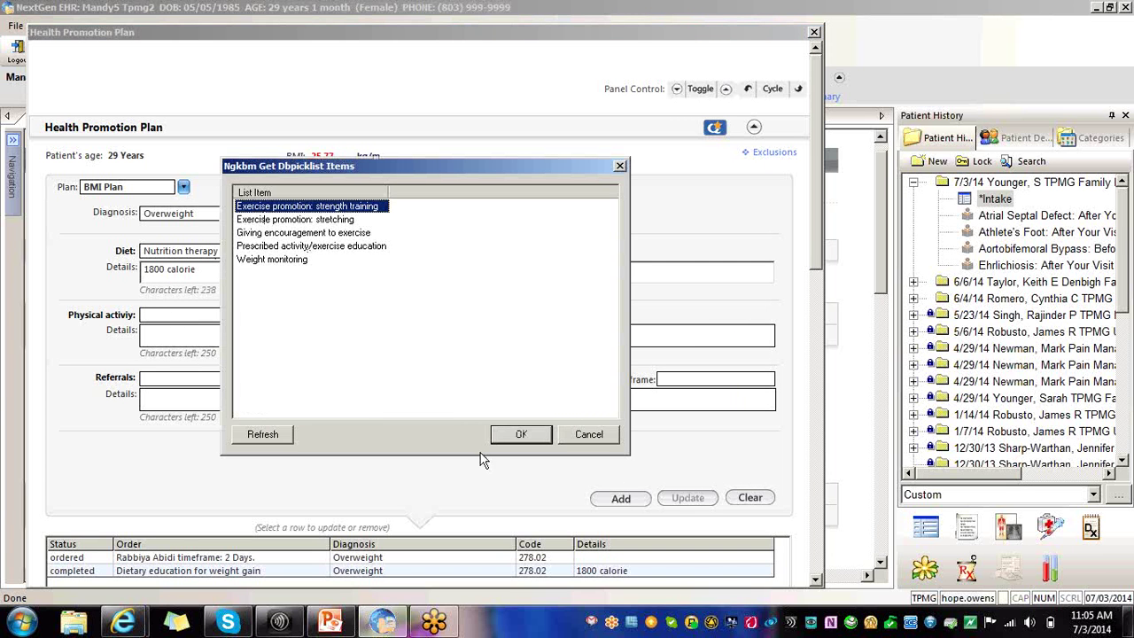
click(518, 435)
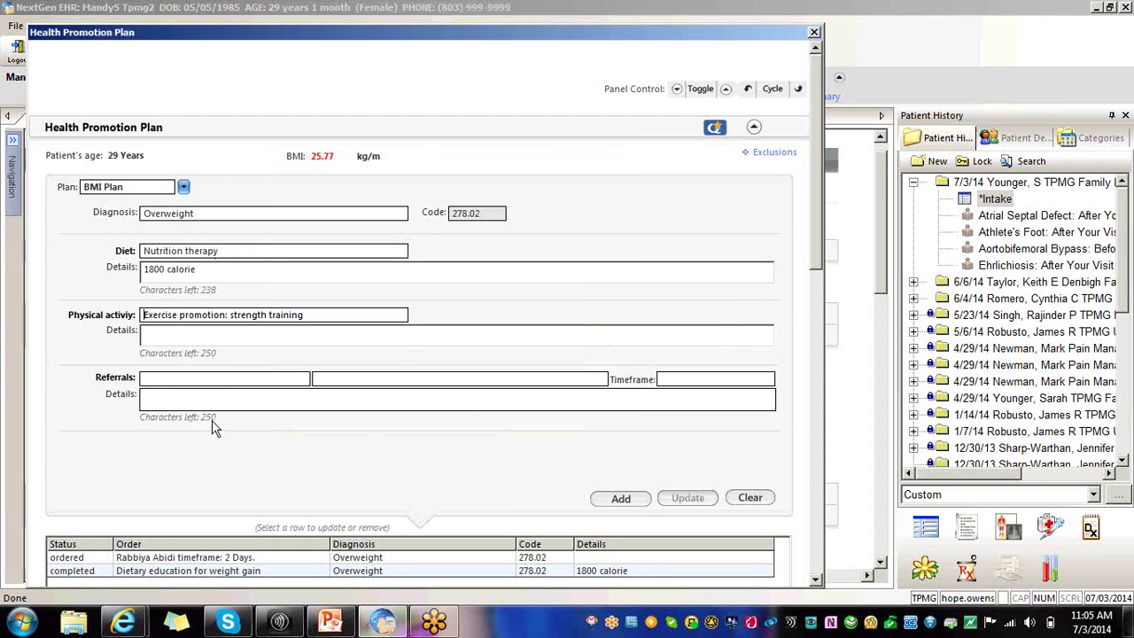
Step: Enter a Specialty referral to Cardiology with a 2 Days timeframe and add the plan entries to the order list
click(167, 379)
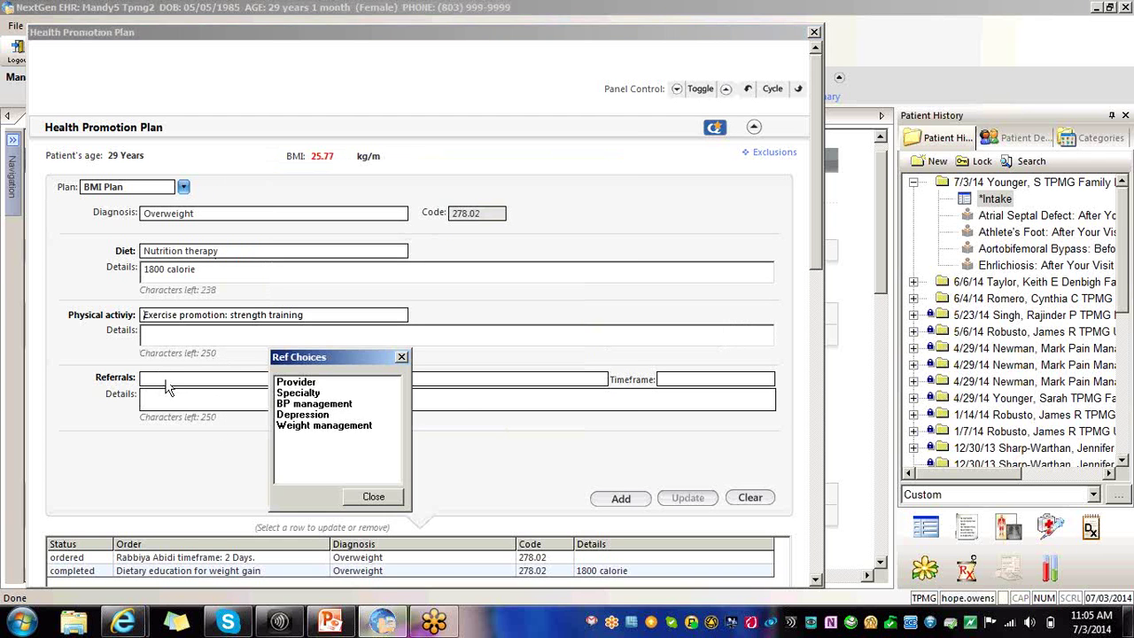
double_click(319, 392)
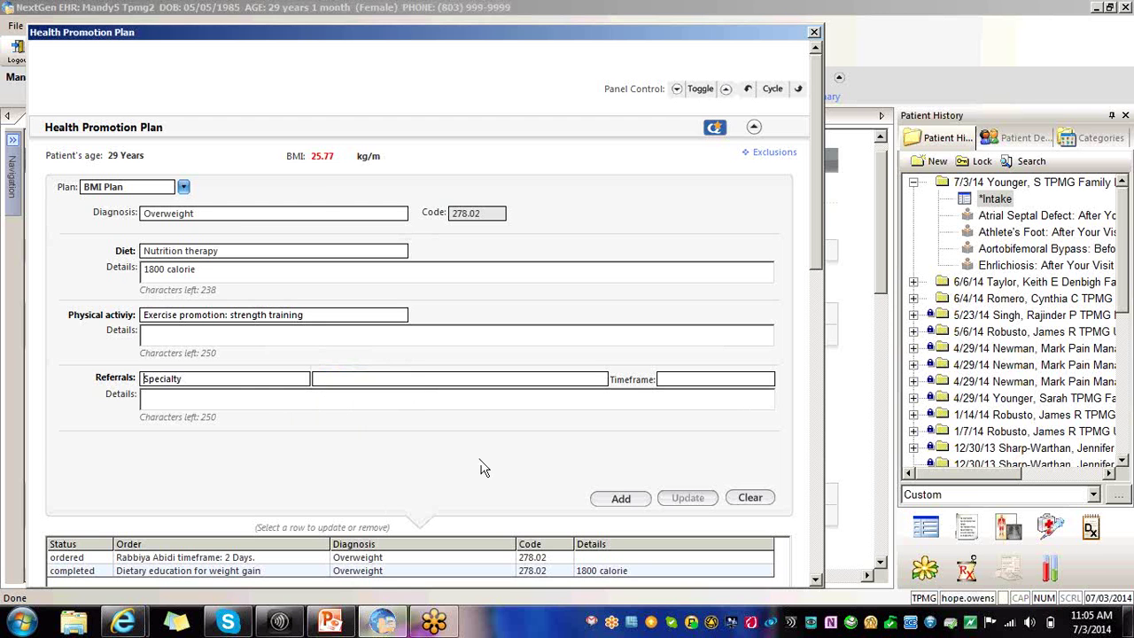
click(416, 378)
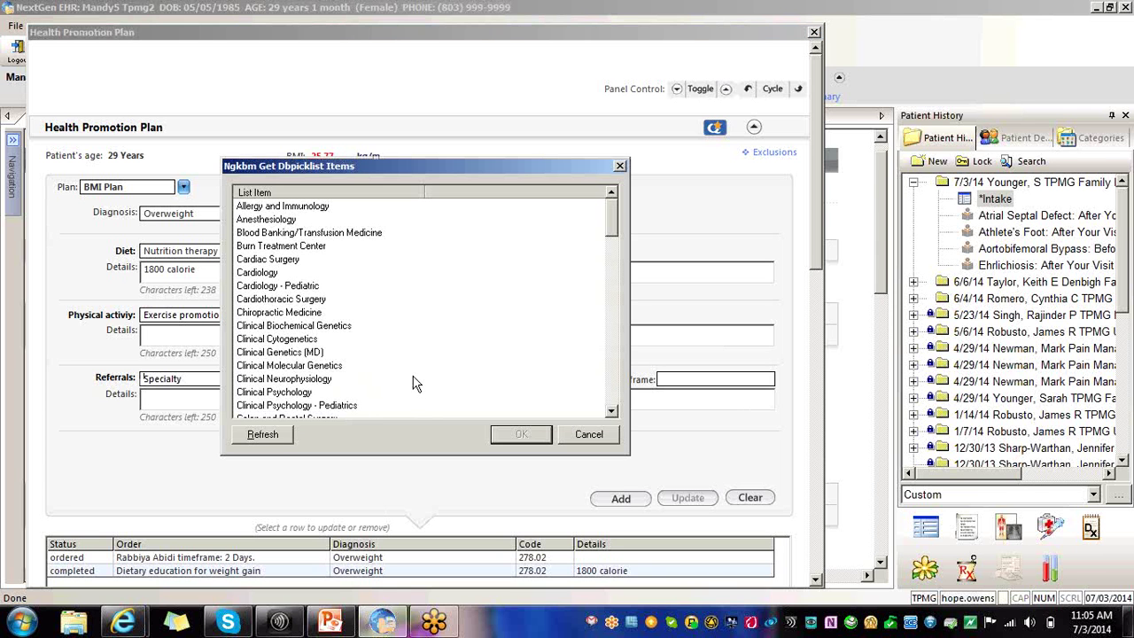
click(270, 276)
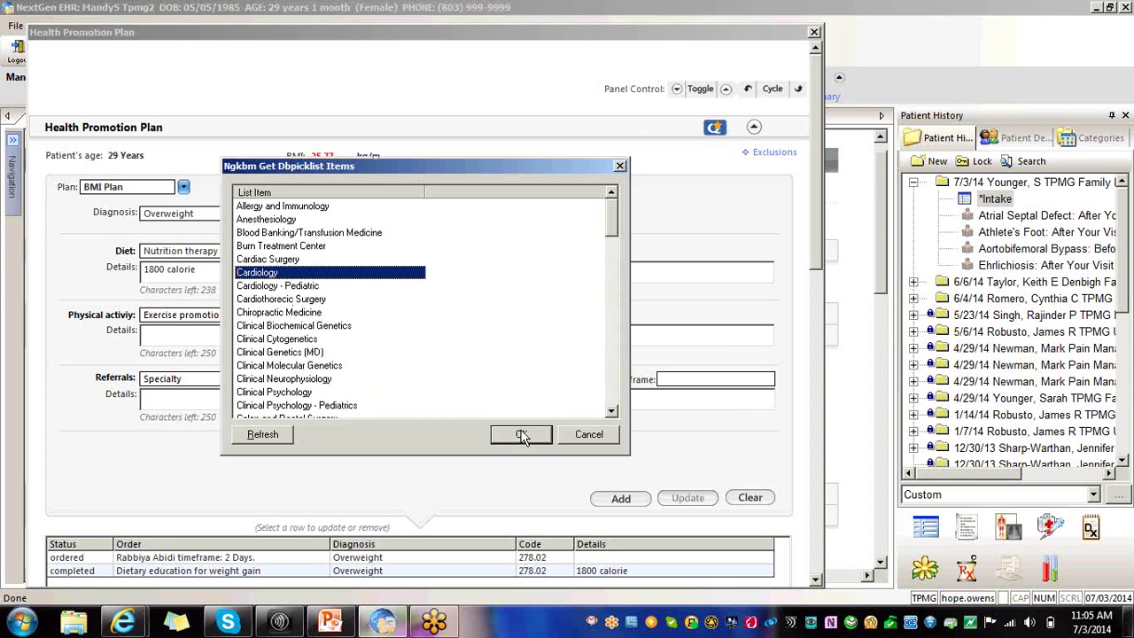
click(523, 435)
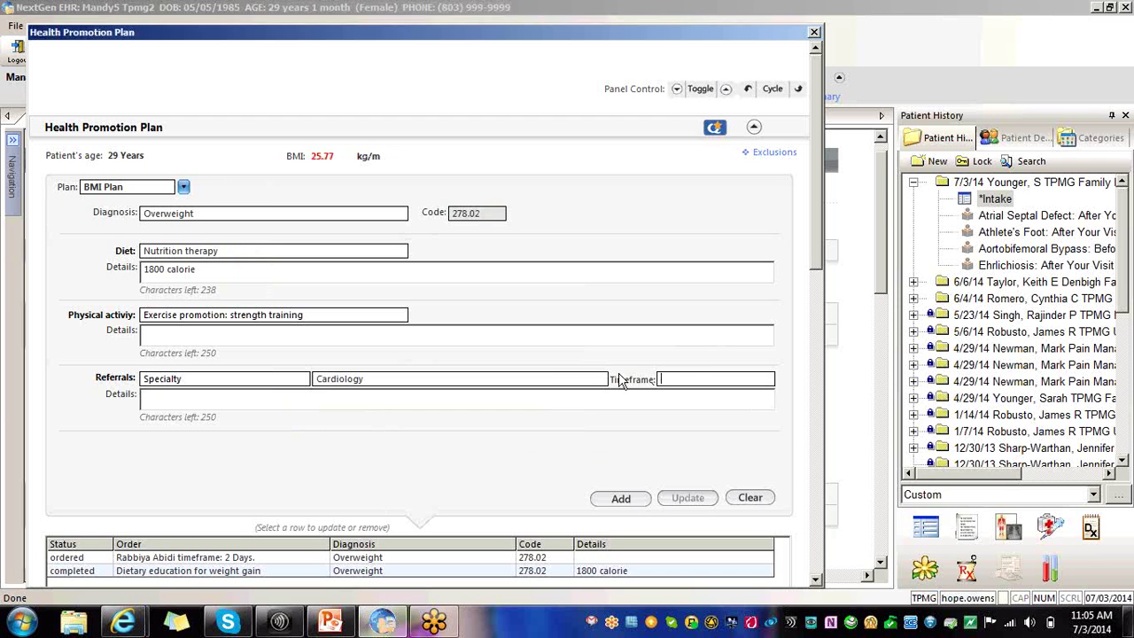
double_click(771, 426)
click(627, 499)
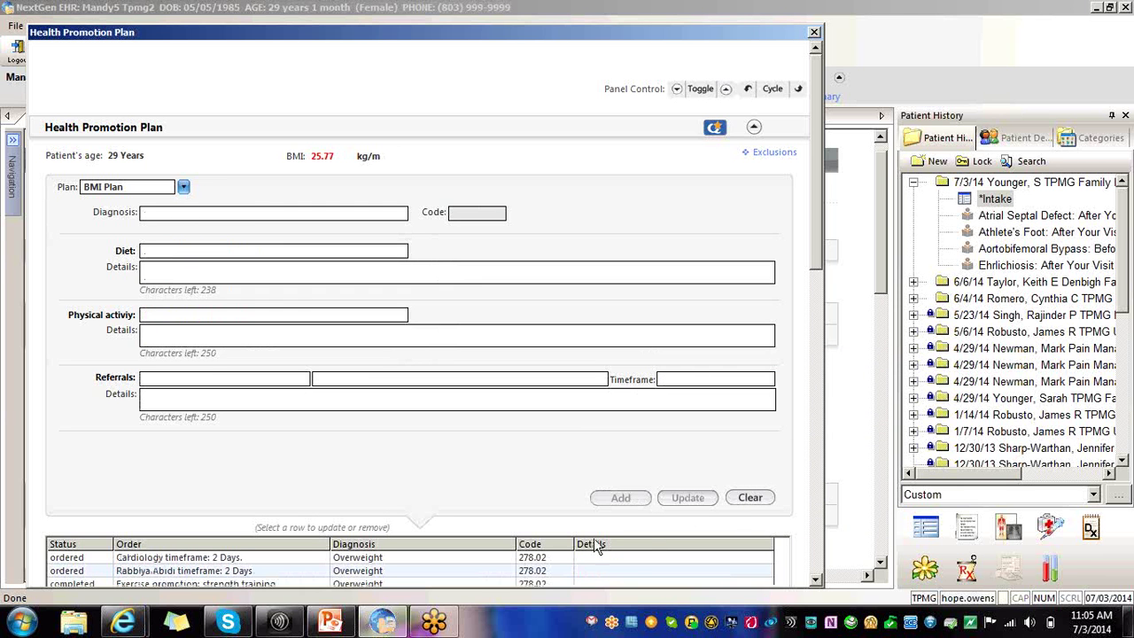
Step: Expand the Pain Management section below the orders, and save and close the Health Promotion Plan
drag(818, 261, 810, 544)
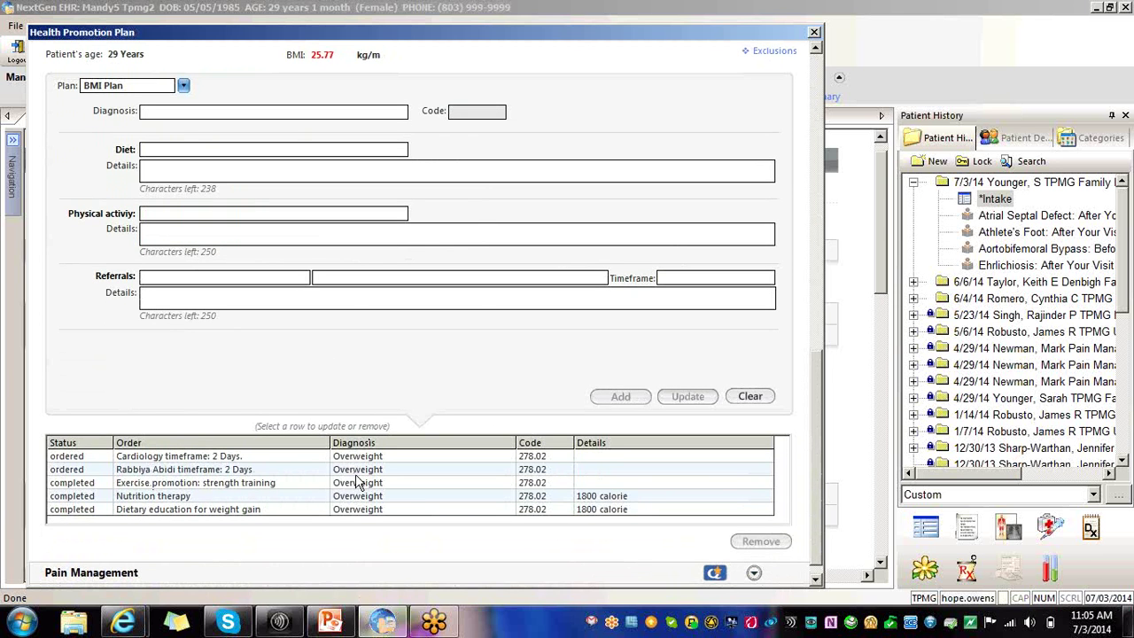
click(754, 574)
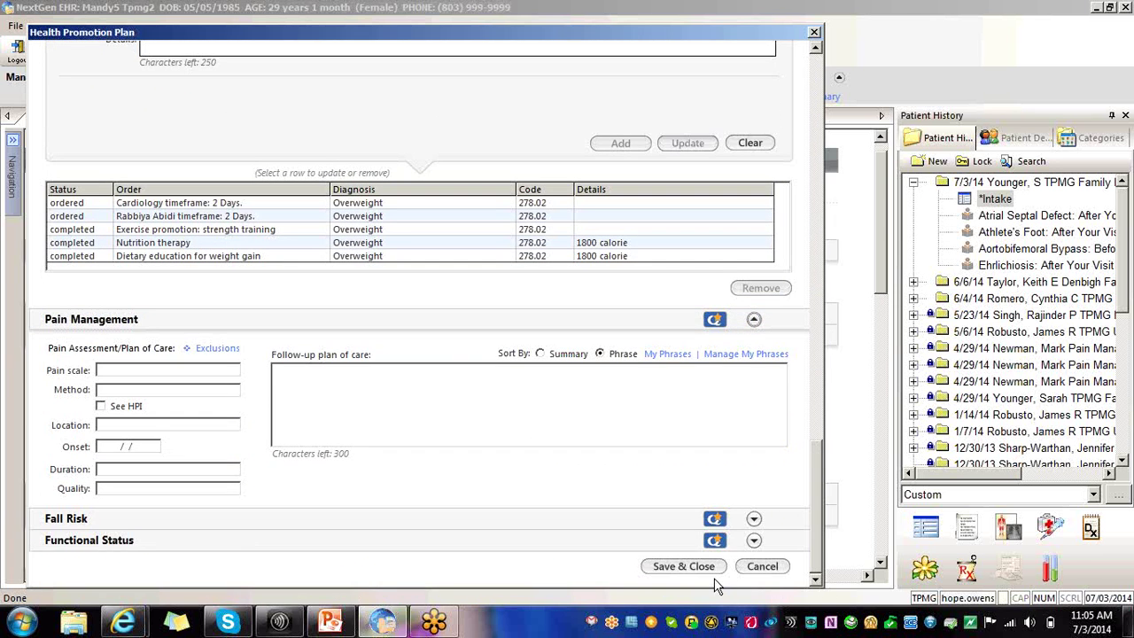
click(688, 566)
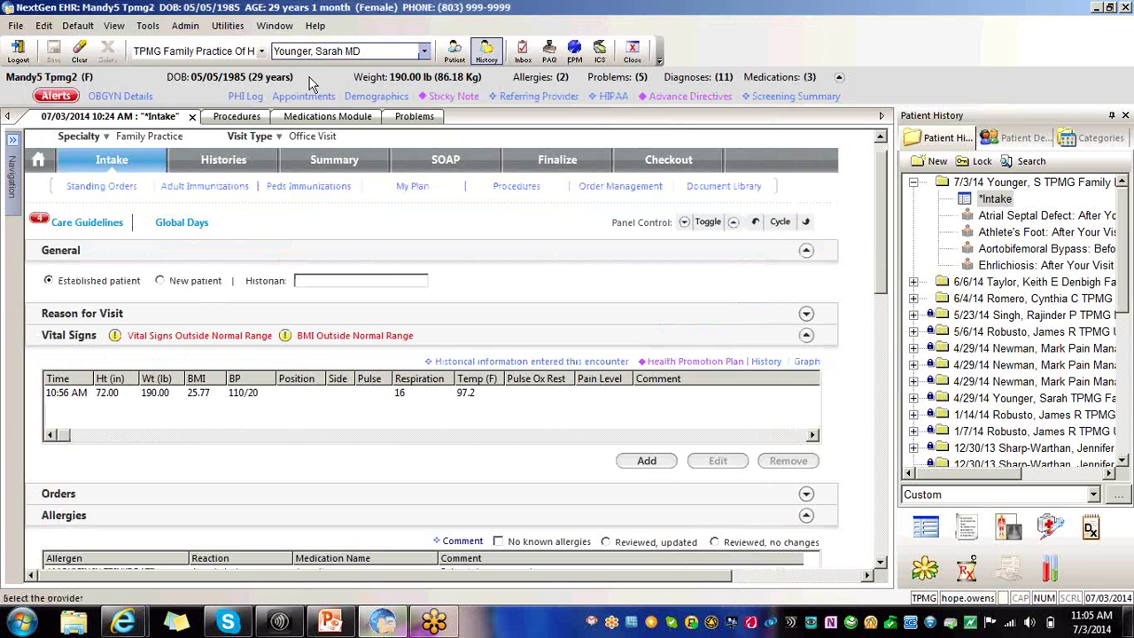
Step: From the patient's procedures, view the internal patient education for Assay of Iron, 83540, and close the education browser
click(255, 119)
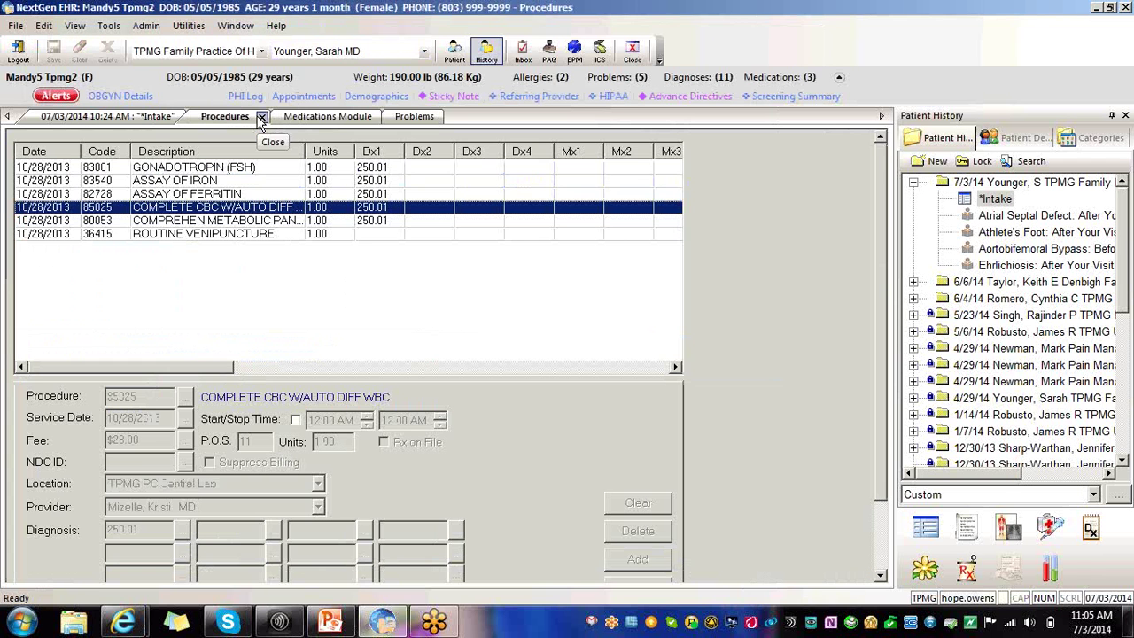
click(164, 180)
right_click(164, 181)
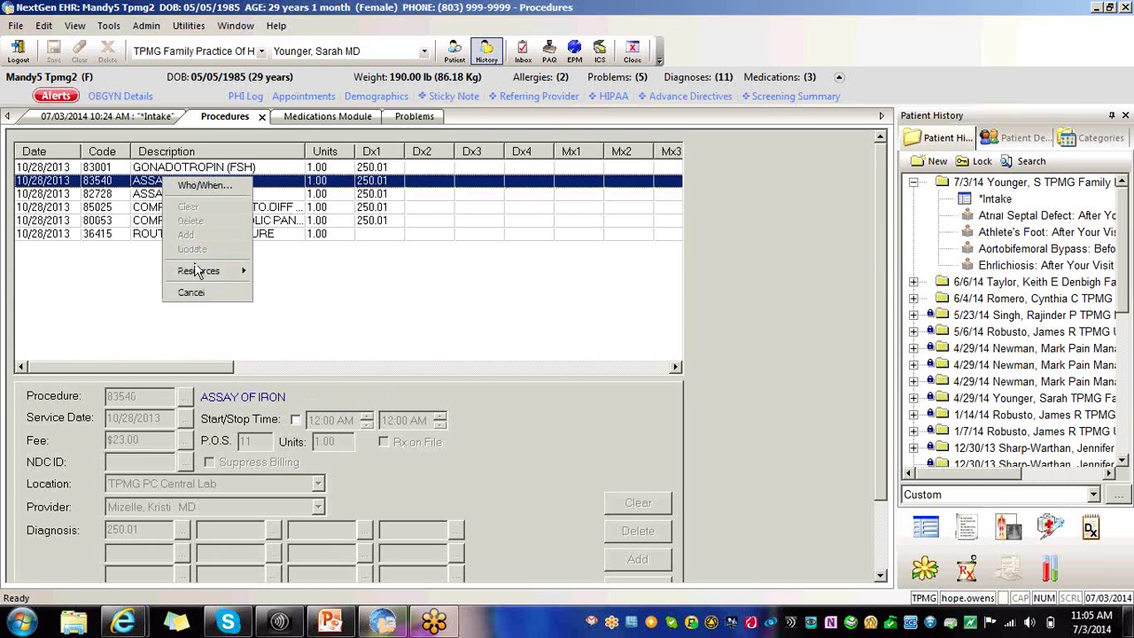
mouse_move(198, 274)
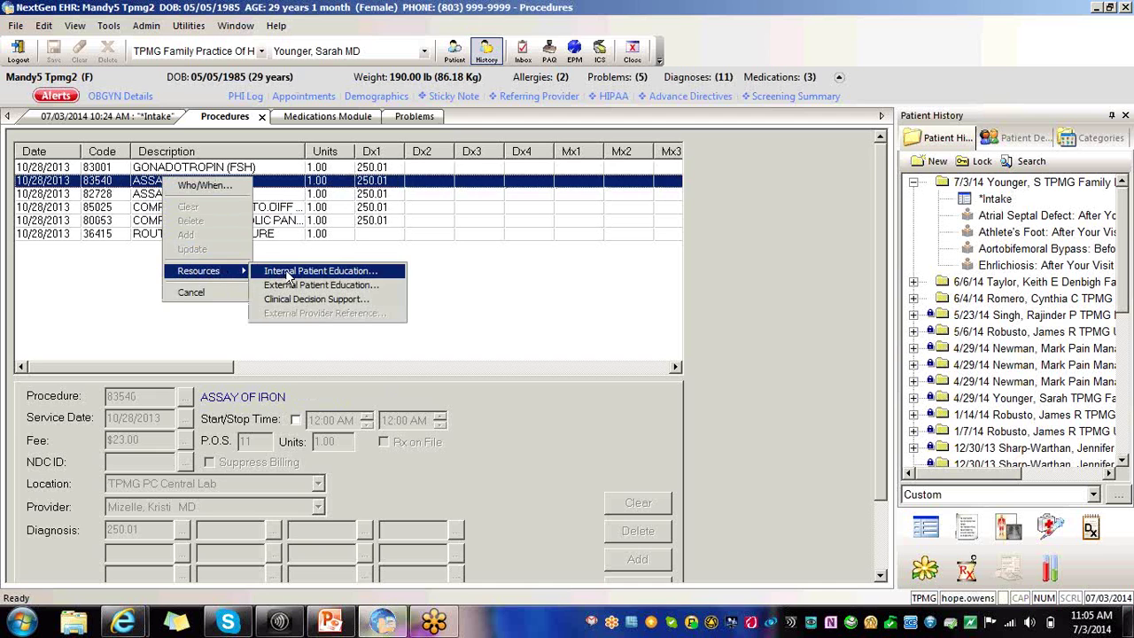
click(285, 271)
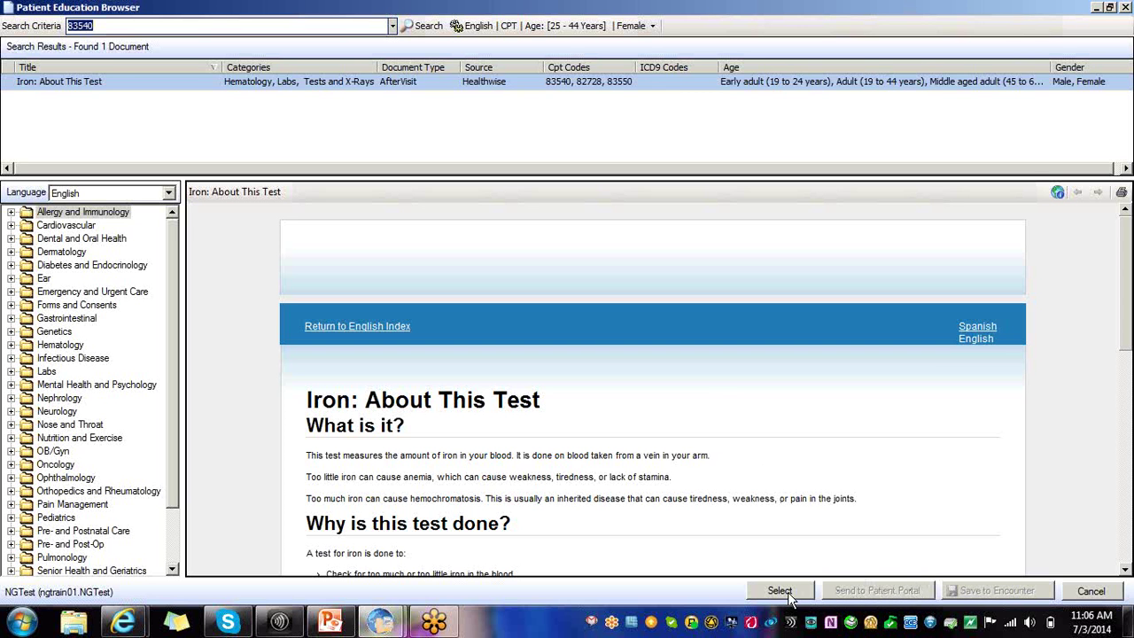
click(1125, 8)
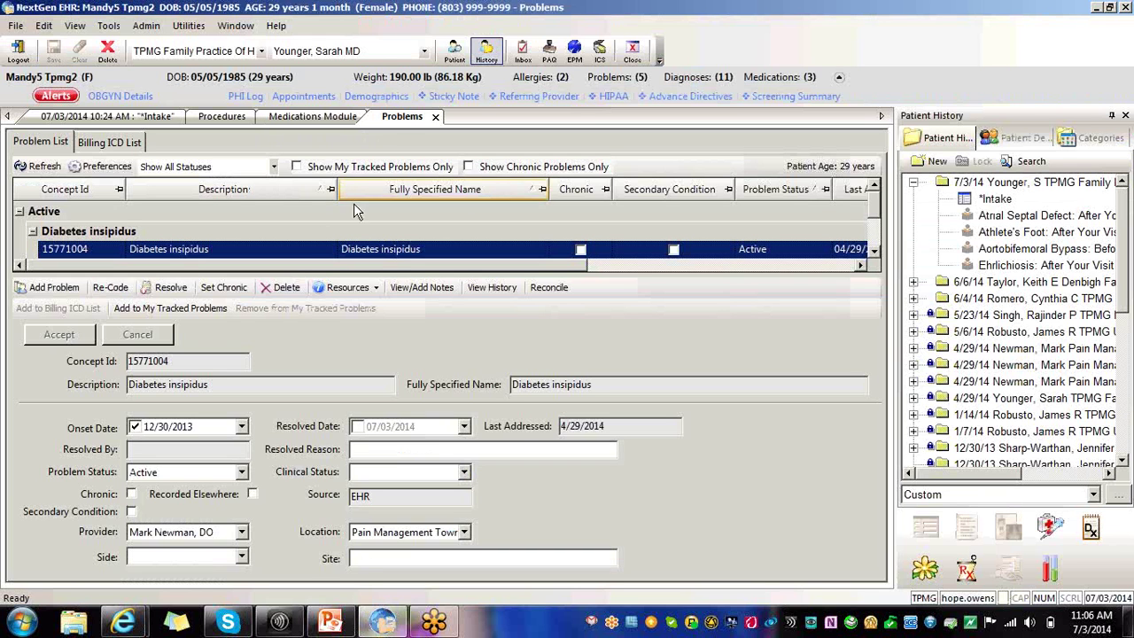
Step: Open internal patient education for the Diabetes insipidus problem and view "Learning About Living Wills" under Forms and Consents, Adult (19 to 44 years), Female
click(363, 292)
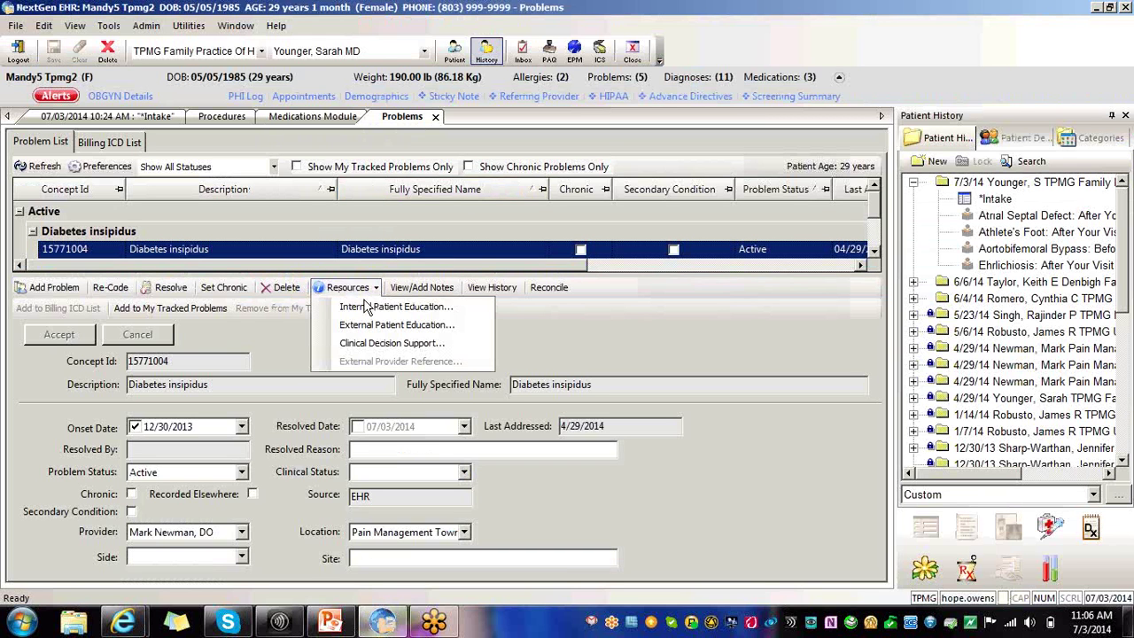
click(367, 308)
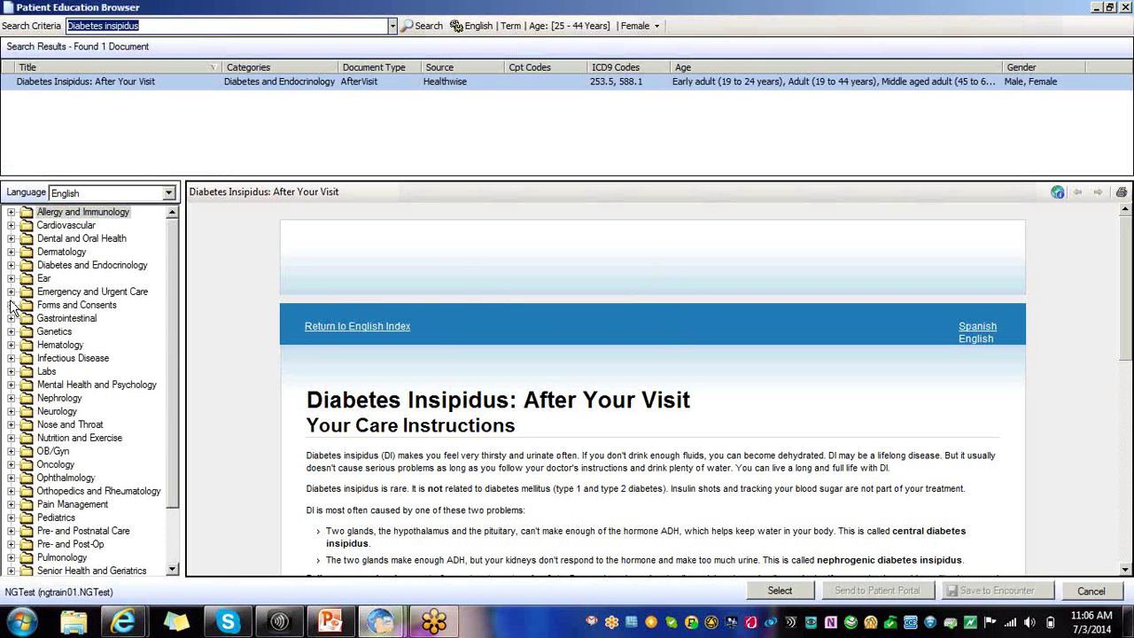
click(11, 304)
click(28, 331)
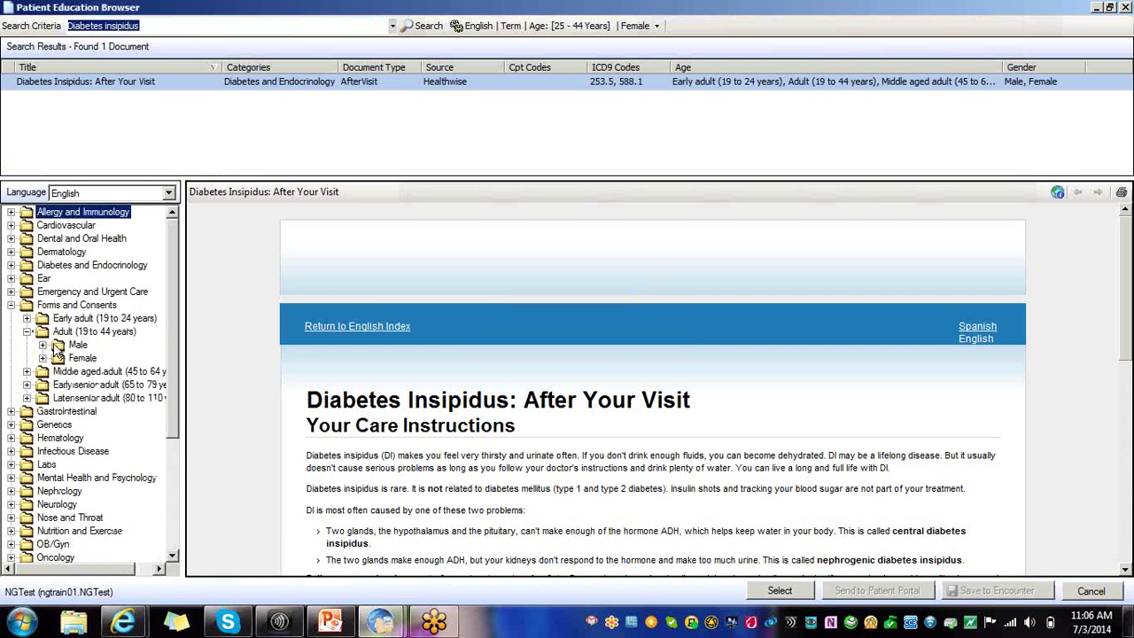
click(43, 358)
click(101, 398)
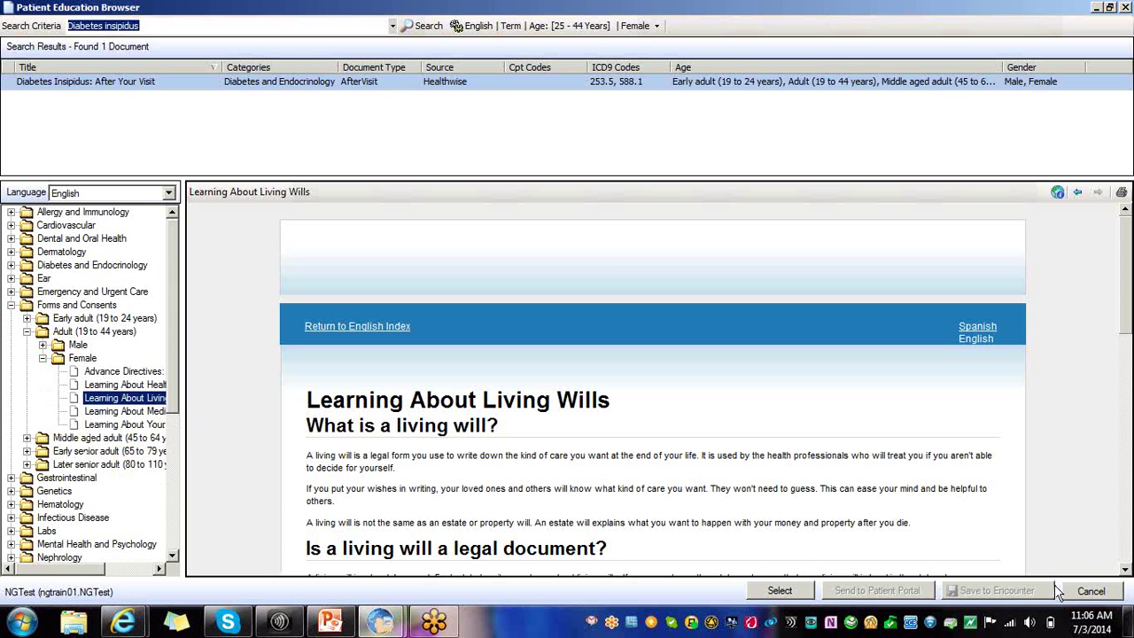
Step: View "CT Scan of the Neck: About This Test" under Ear, Adult (19 to 44 years), Female, and close the education browser
click(225, 84)
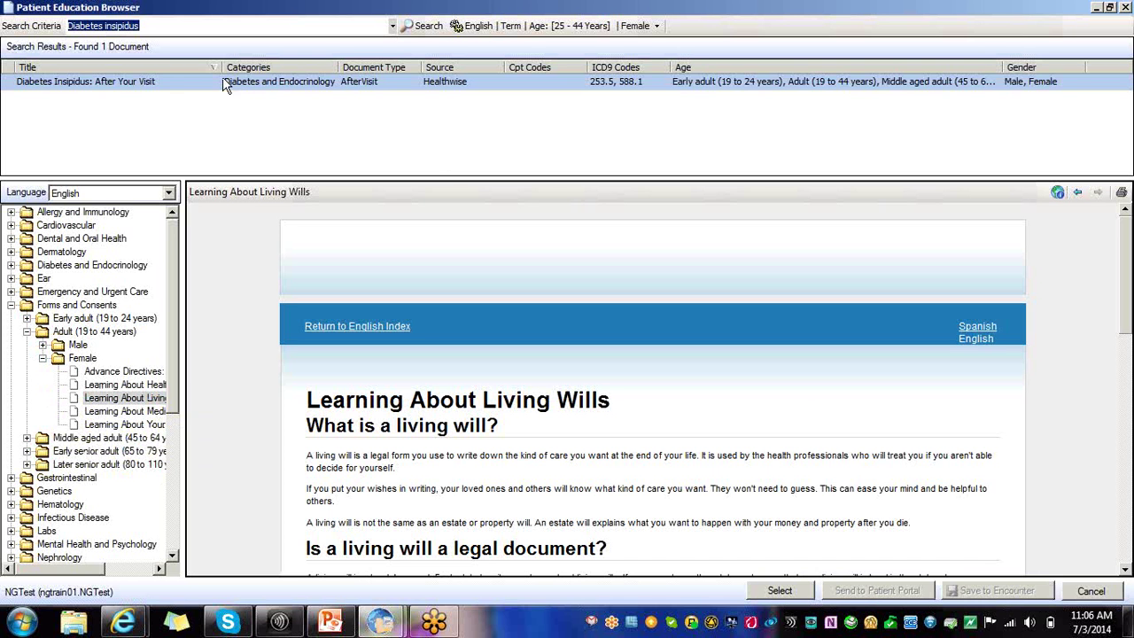
click(10, 278)
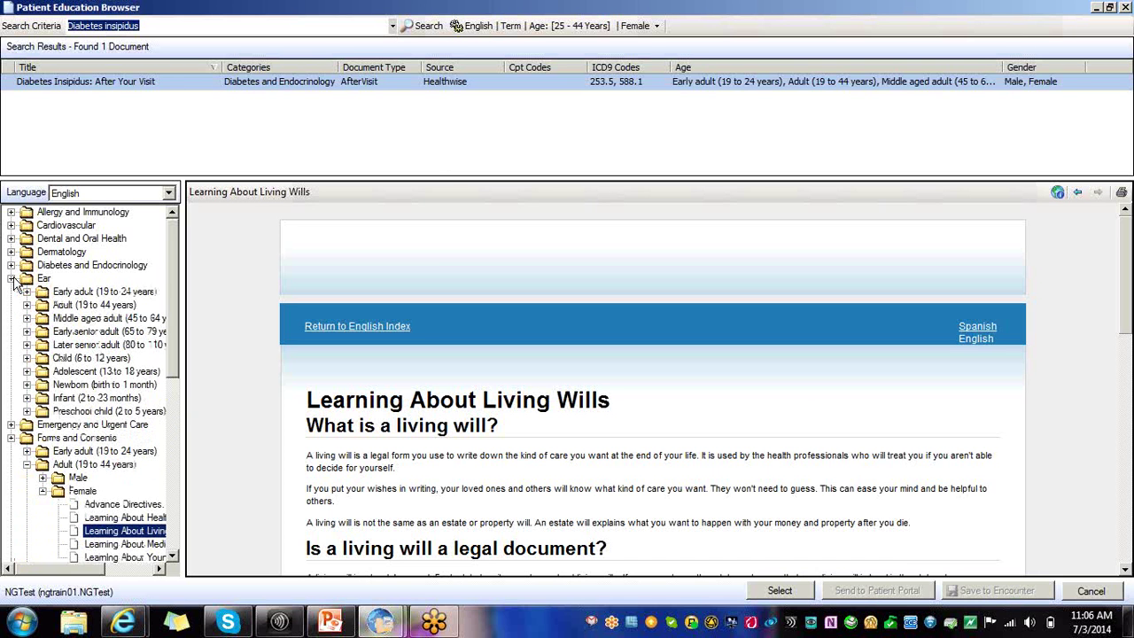
click(26, 304)
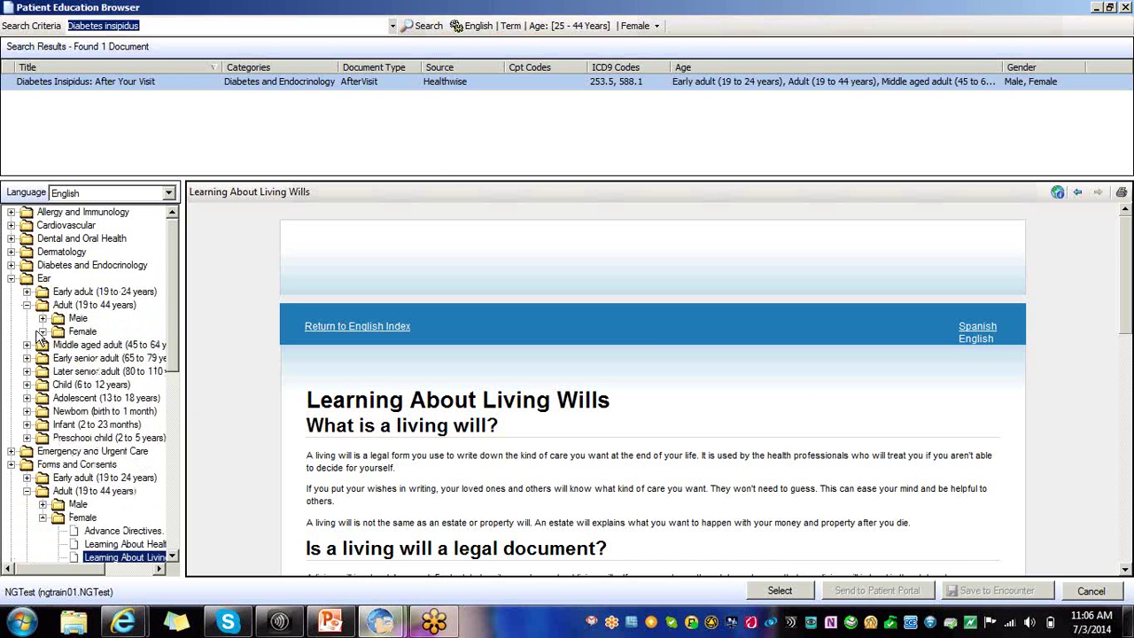
click(41, 331)
click(93, 347)
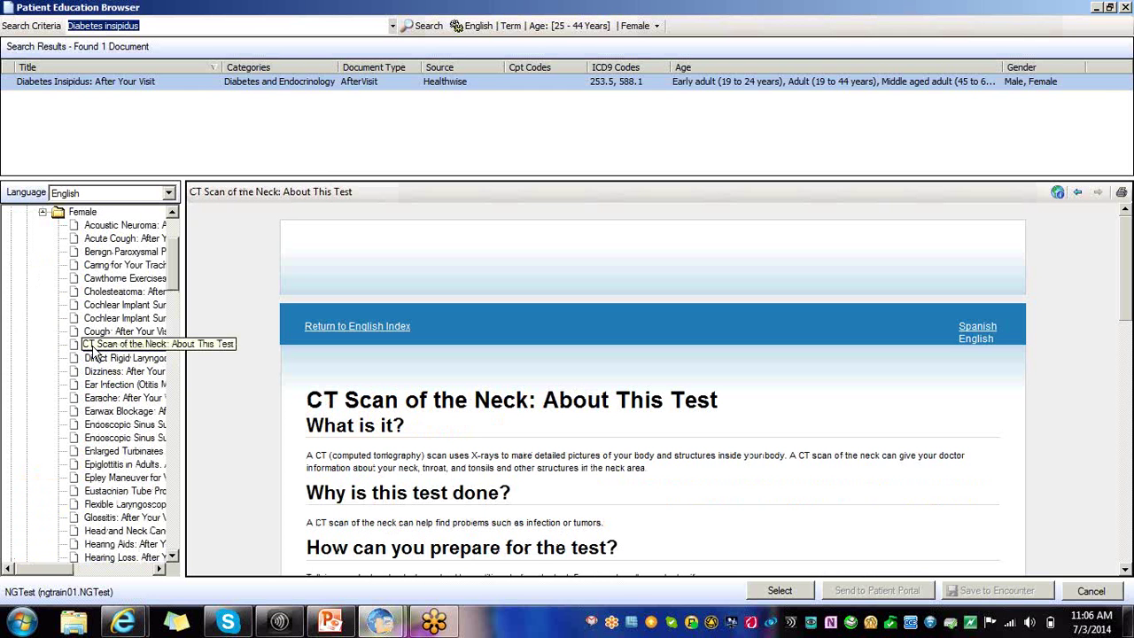
click(1125, 8)
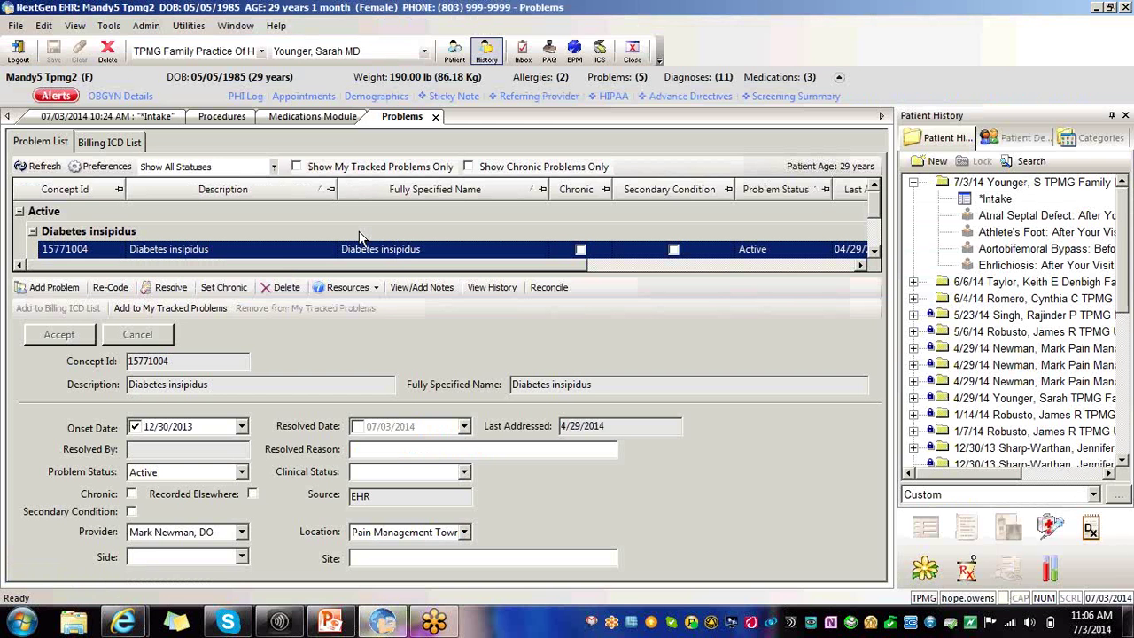
Step: View the internal patient education found for the Diabetes insipidus problem again and close the browser without choosing a document
click(375, 289)
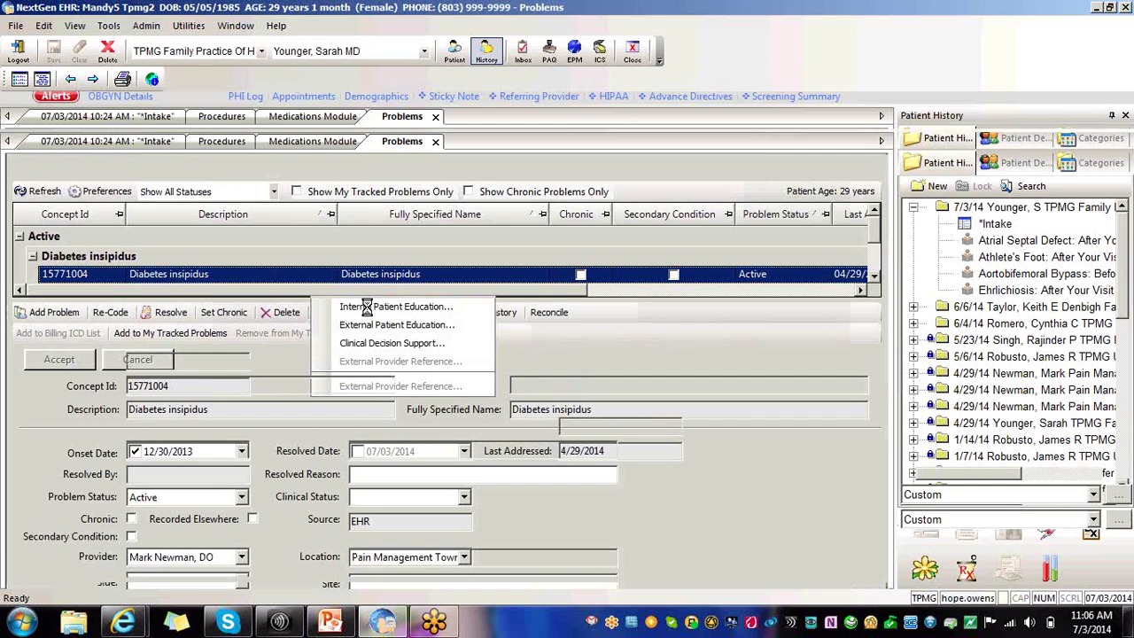
click(363, 306)
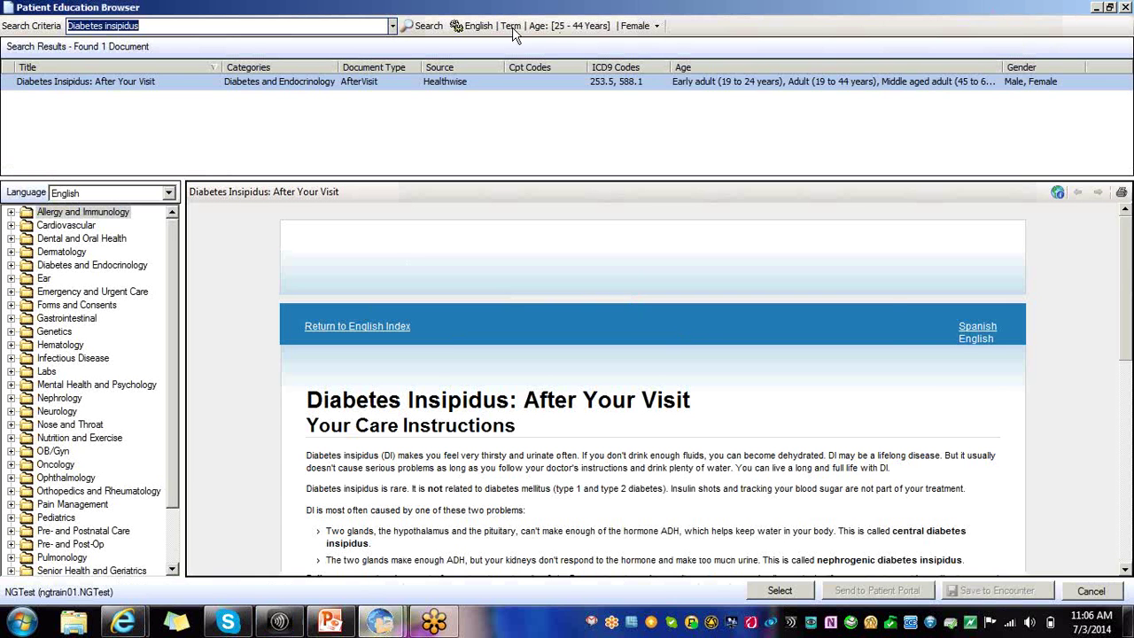
click(1125, 7)
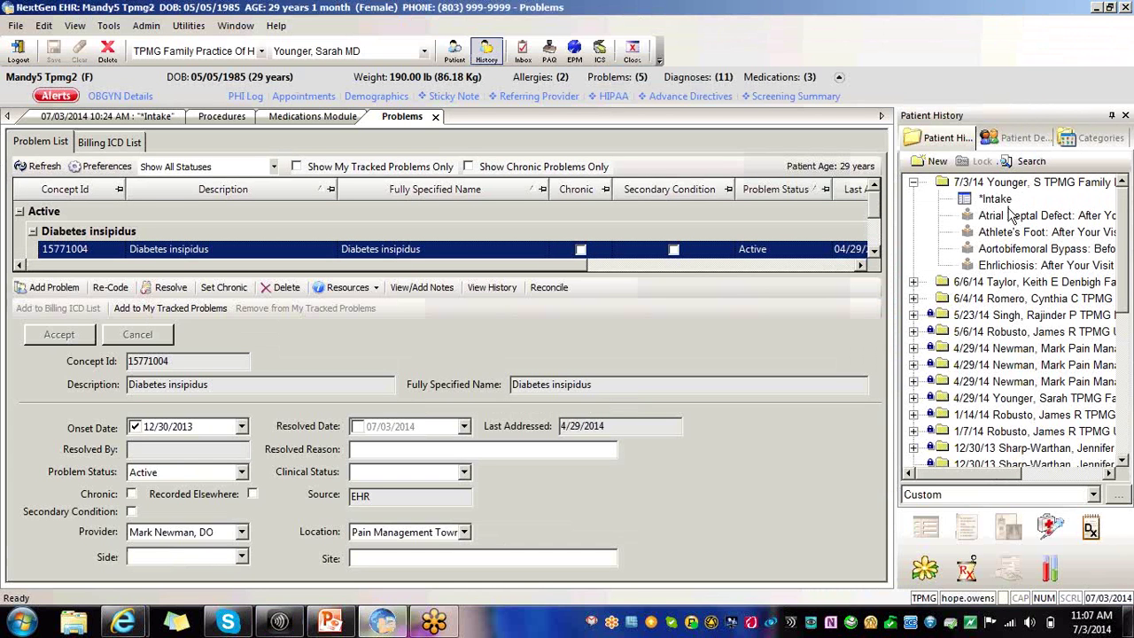
Step: Reopen internal patient education for the Diabetes insipidus problem and select "Diabetes Insipidus: After Your Visit" to open it in the chart
click(349, 289)
click(355, 306)
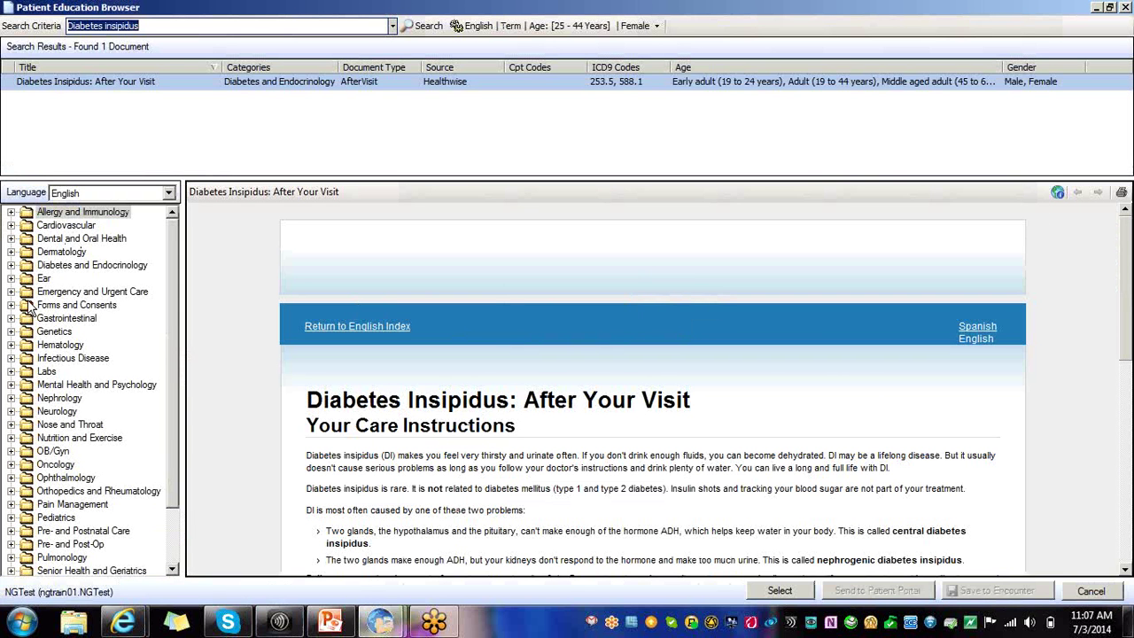
double_click(97, 81)
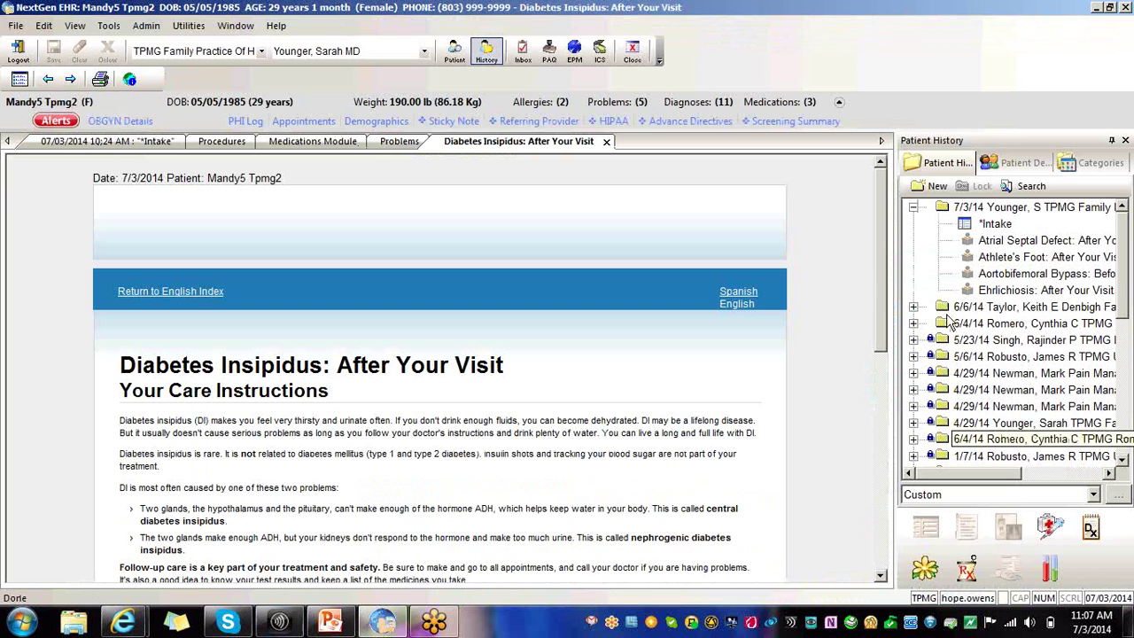
Step: Read through the "Diabetes Insipidus: After Your Visit" care instructions, then close the document and the Problems module
scroll(888, 435, down, 3)
scroll(889, 436, down, 6)
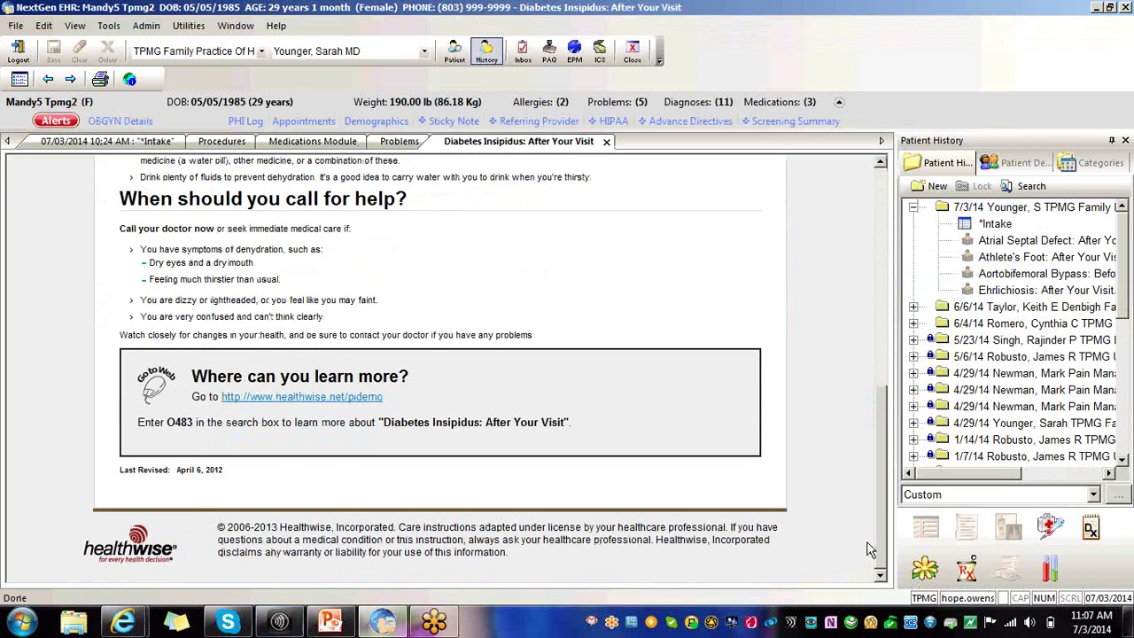
scroll(850, 443, up, 4)
scroll(846, 439, down, 3)
scroll(828, 462, up, 8)
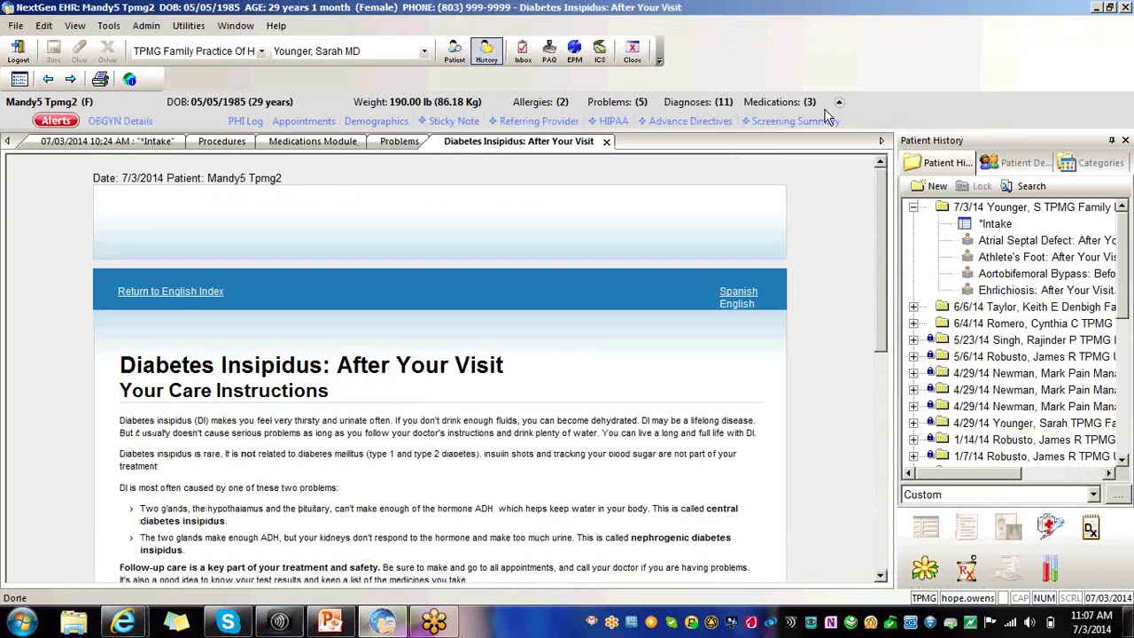
click(607, 142)
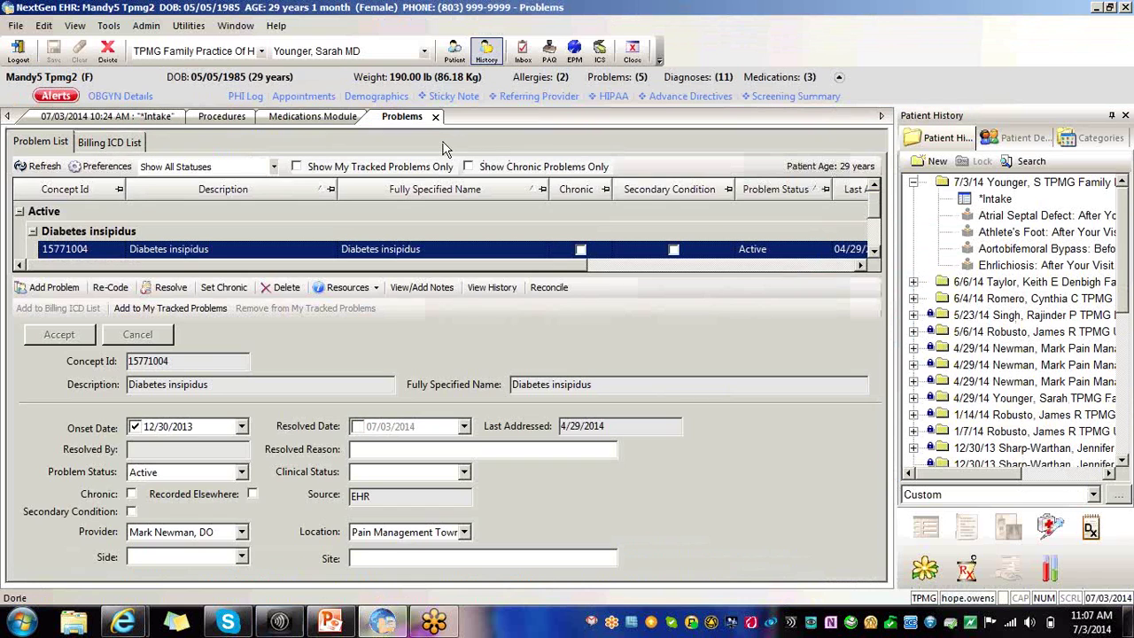
click(435, 118)
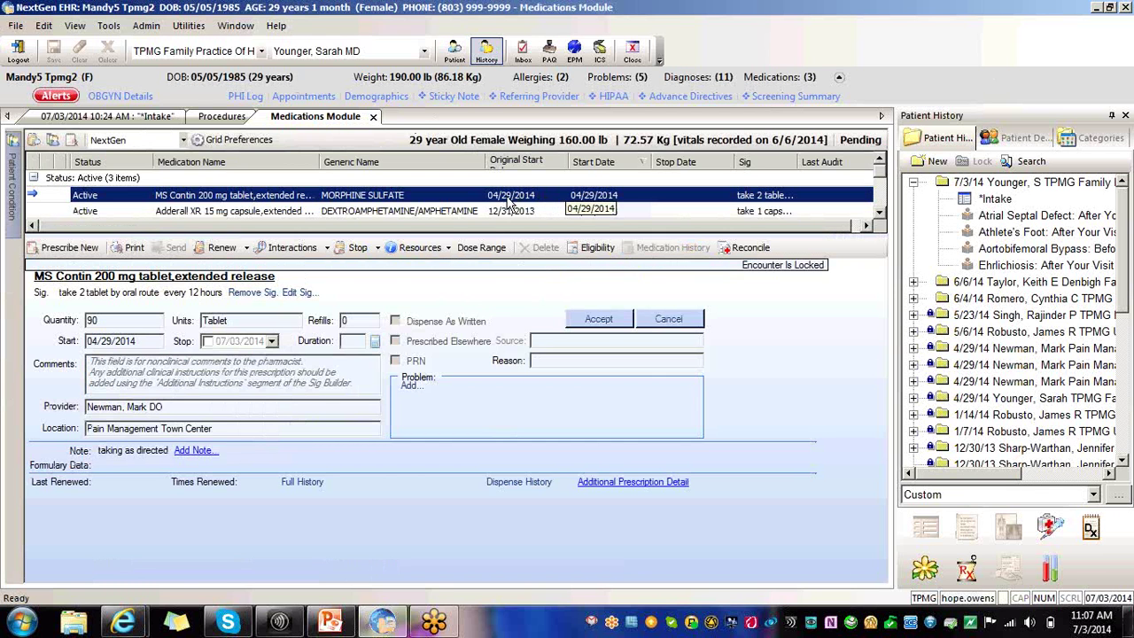
Step: View the medication monograph for MS Contin 200 mg extended-release tablet in the Medications Module and close it
click(418, 248)
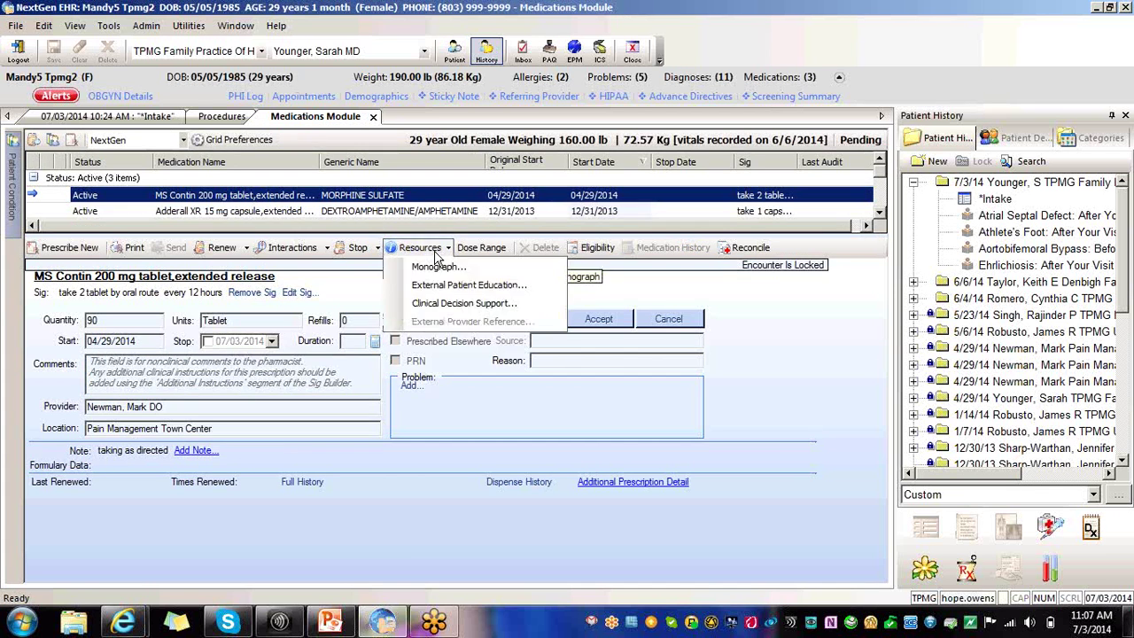
click(435, 268)
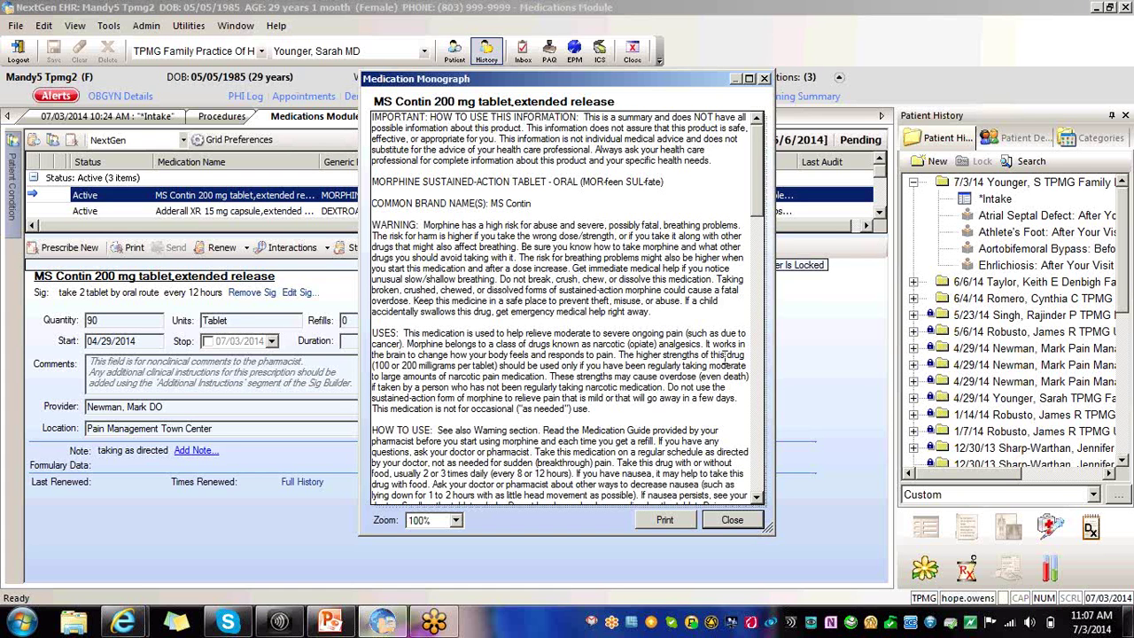
click(731, 520)
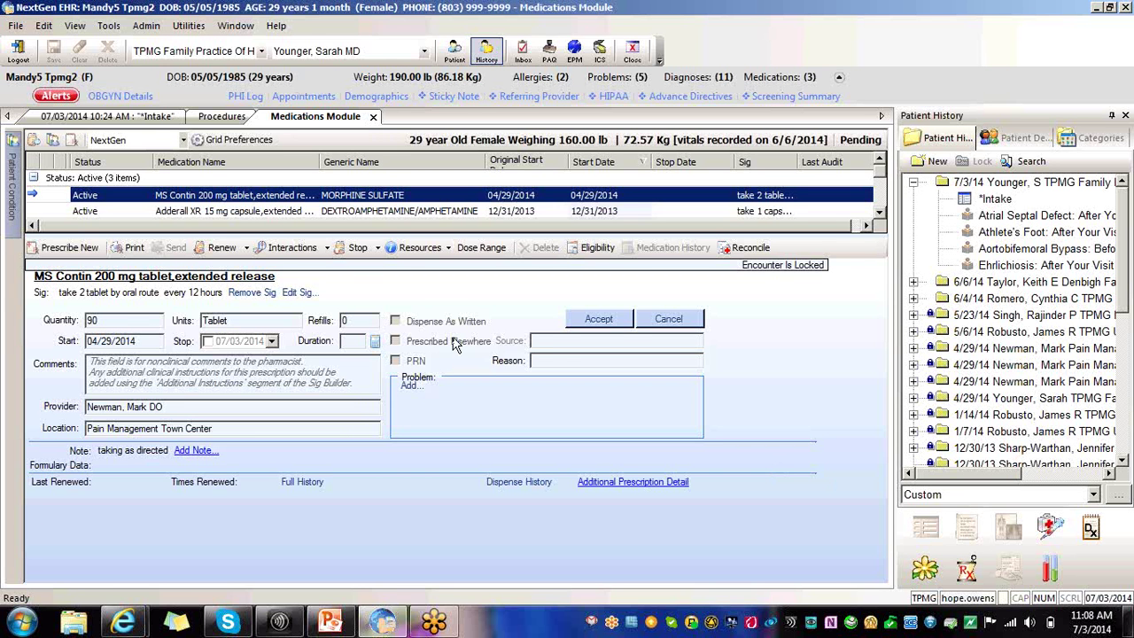
Step: Return to the Intake template, review the "Exercise promotion: strength training" order in the Health Promotion Plan, and close the plan
click(151, 118)
click(699, 362)
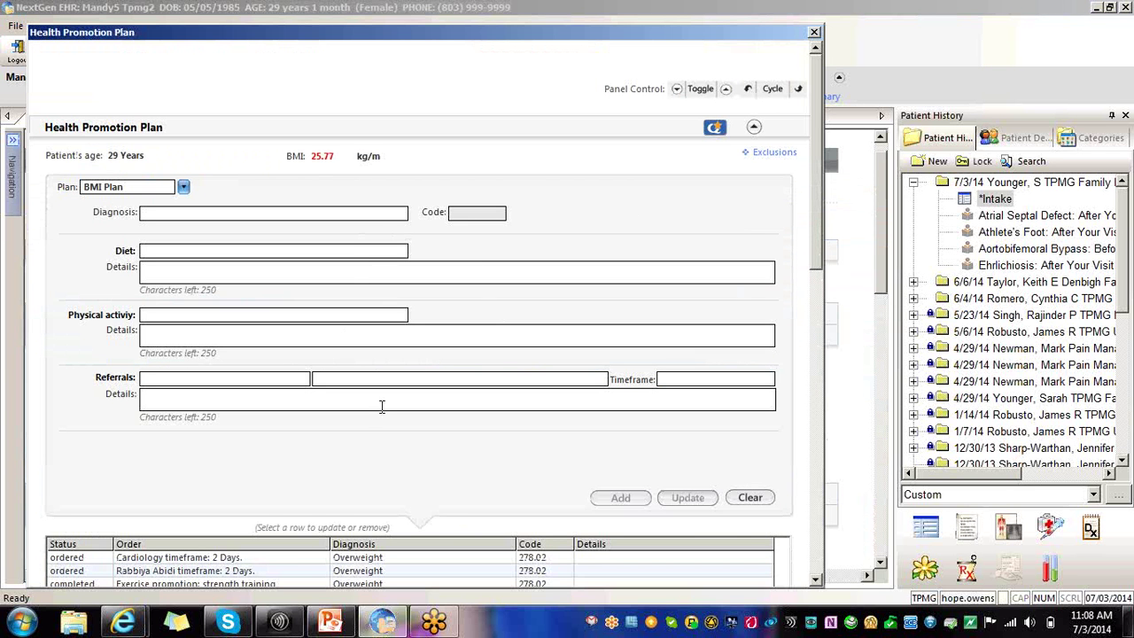
click(275, 584)
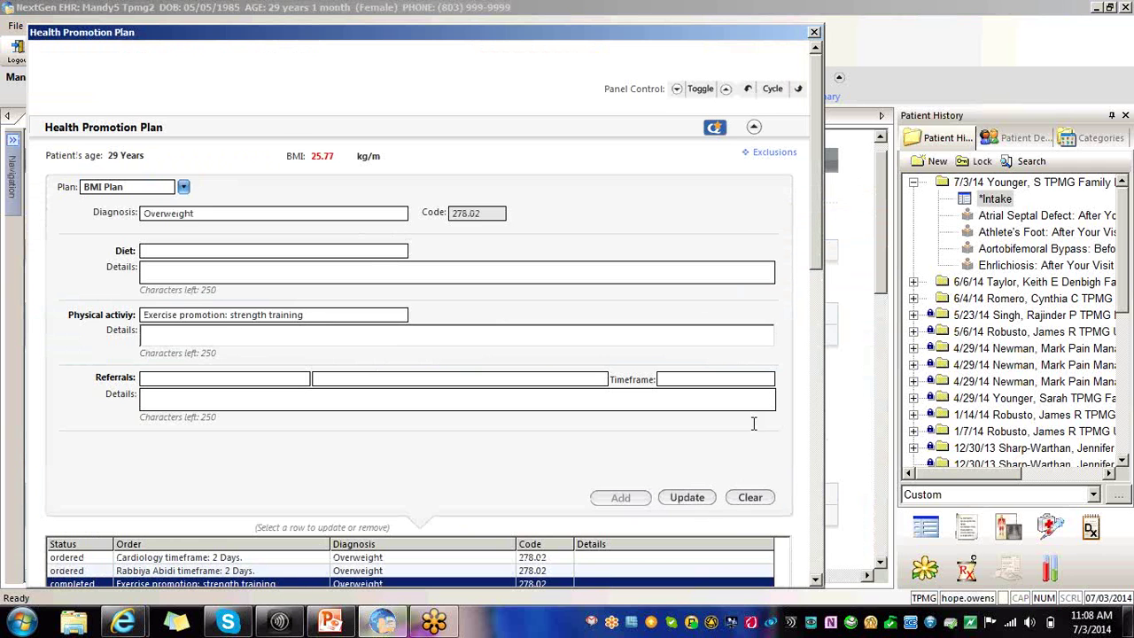
click(814, 33)
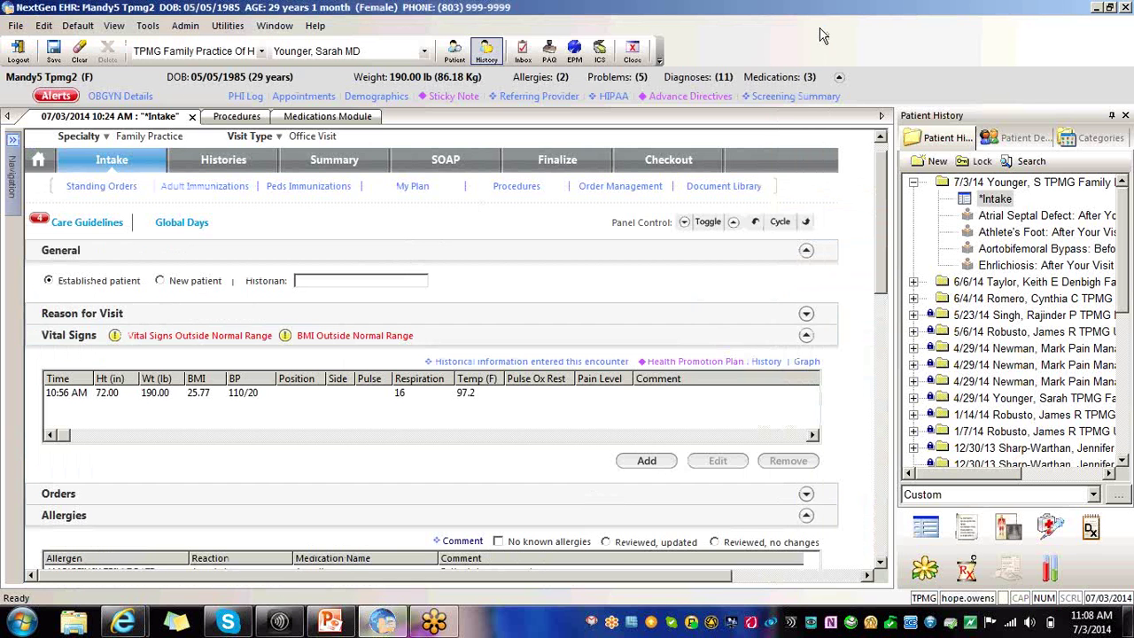